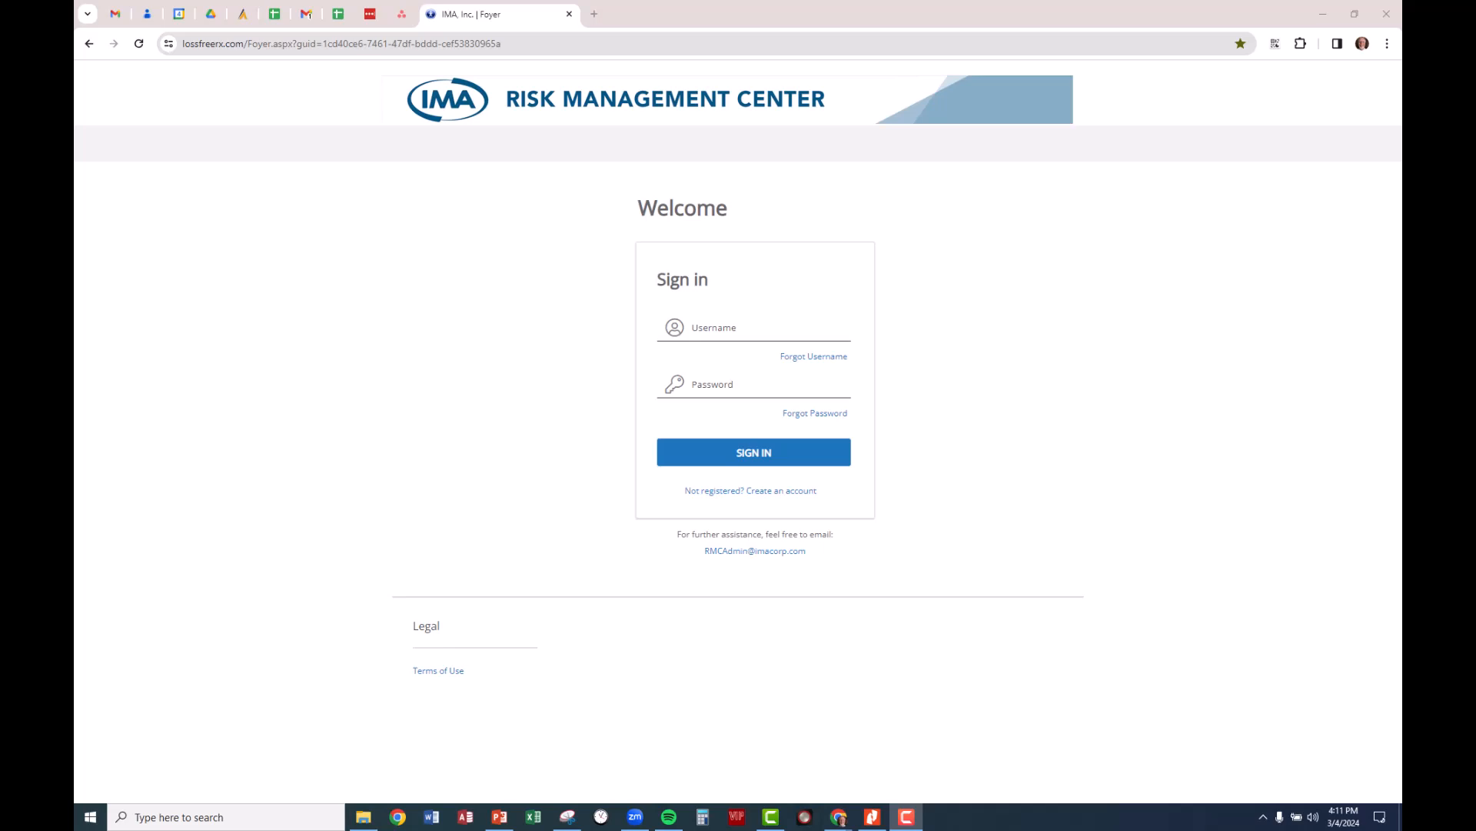
Sign in to the Risk Management Center with the saved username and the account password
{"action": "left_click", "coordinate": [728, 329]}
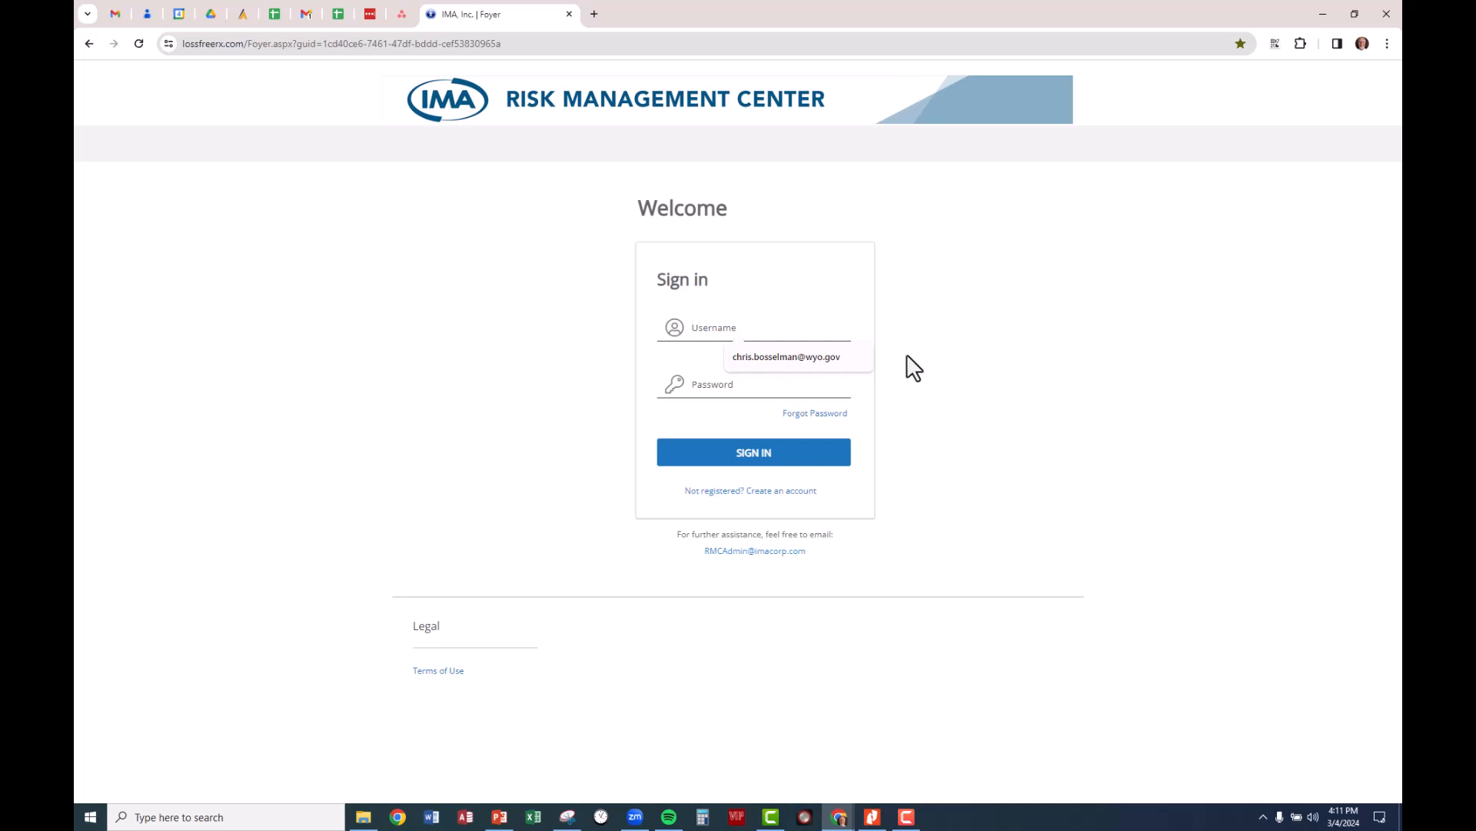
{"action": "left_click", "coordinate": [827, 364]}
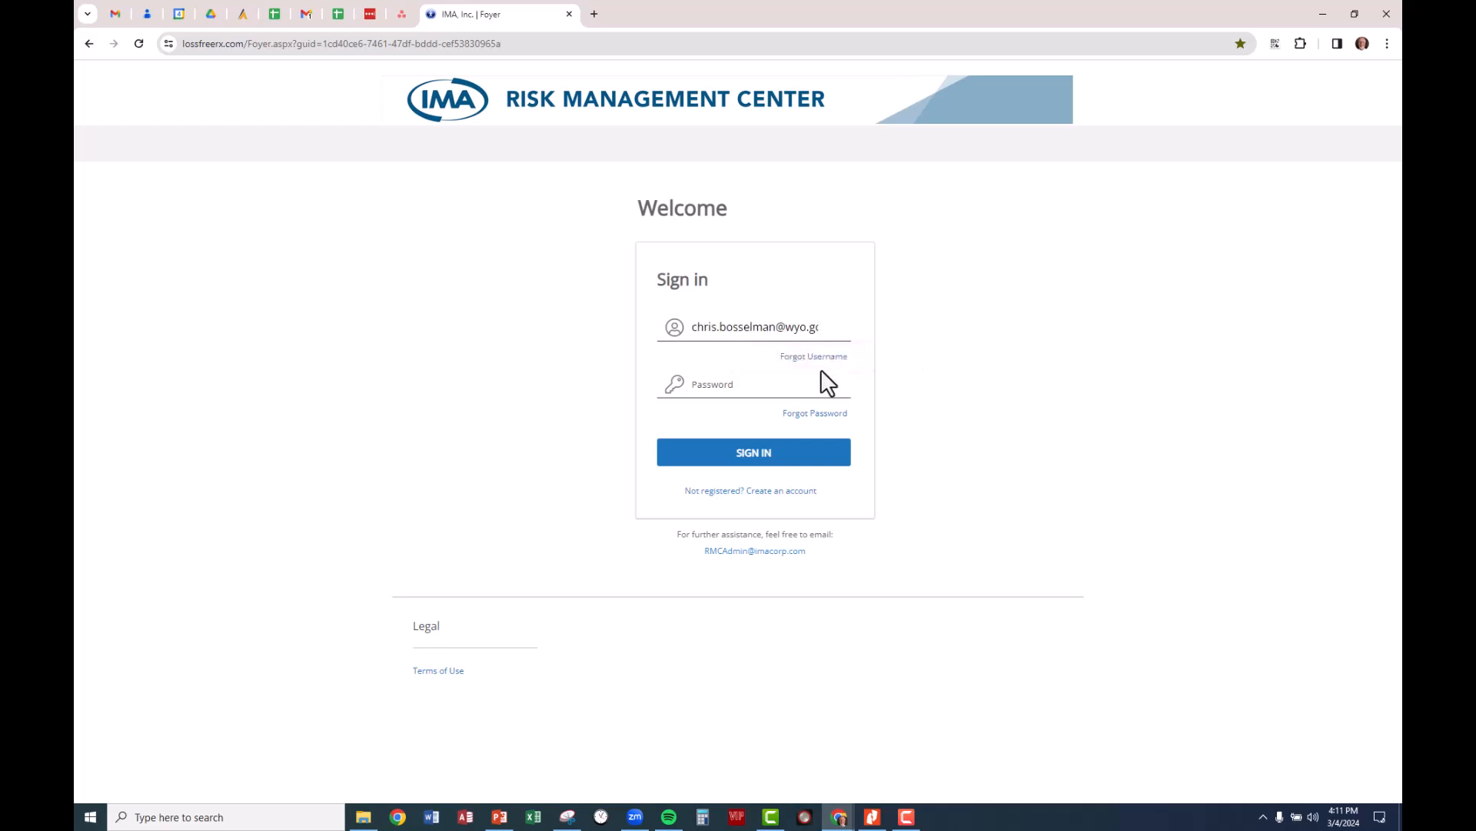
{"action": "left_click", "coordinate": [757, 389]}
{"action": "type", "text": "***********"}
{"action": "key", "text": "Return"}
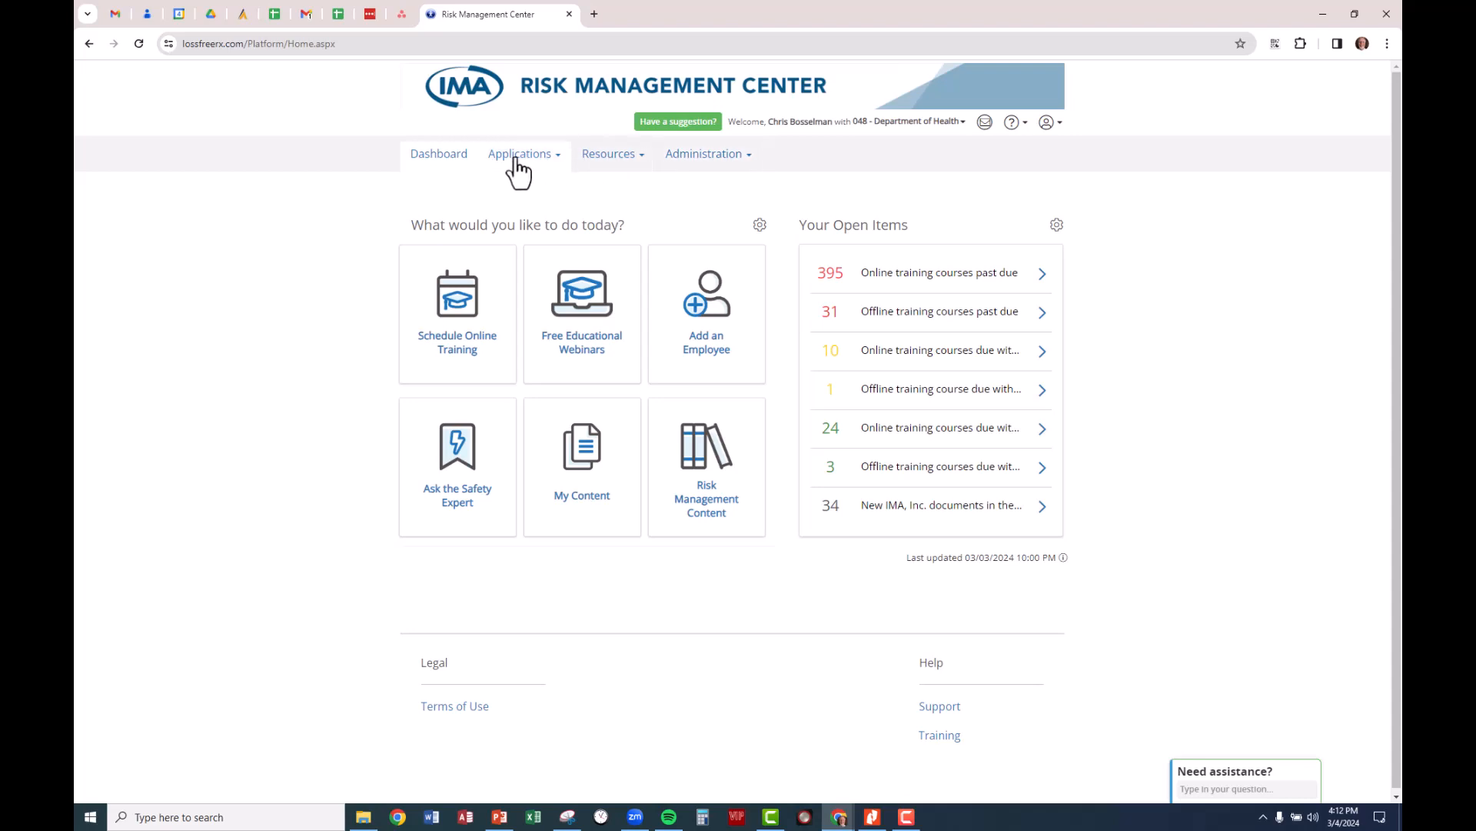
Go to employee management and start a new employee record
{"action": "left_click", "coordinate": [698, 159]}
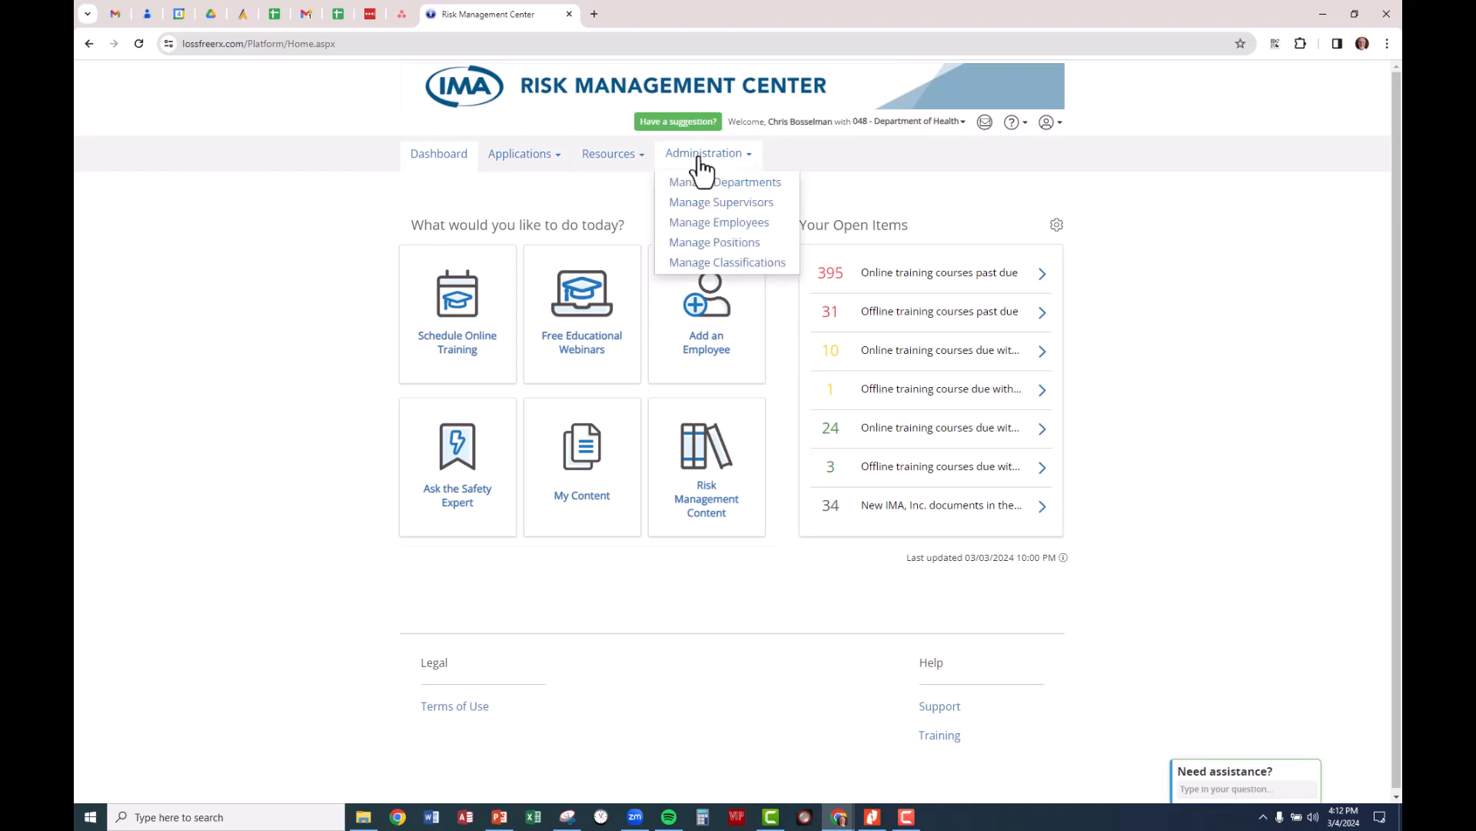
{"action": "left_click", "coordinate": [703, 230]}
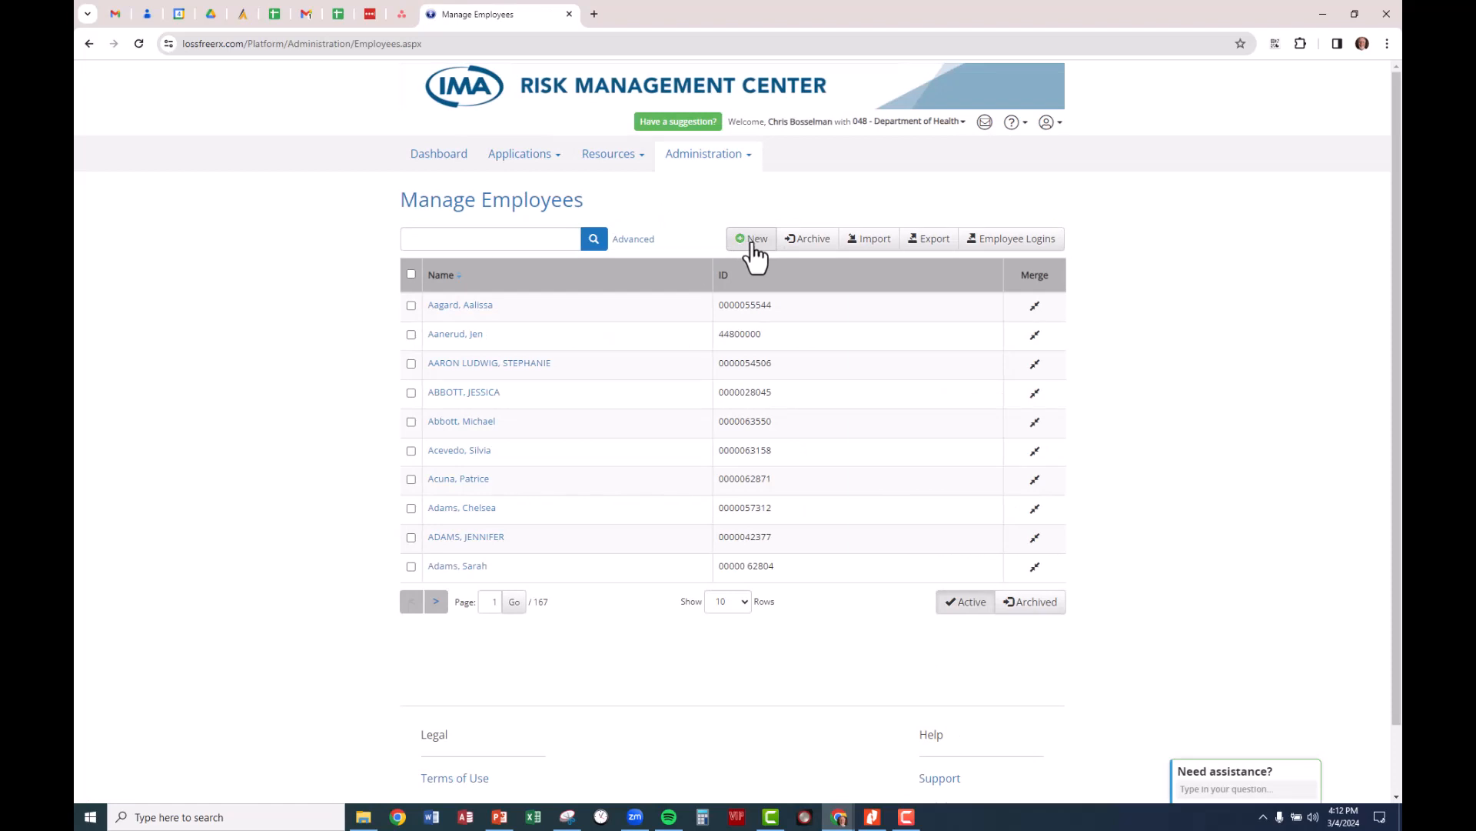
{"action": "left_click", "coordinate": [753, 240]}
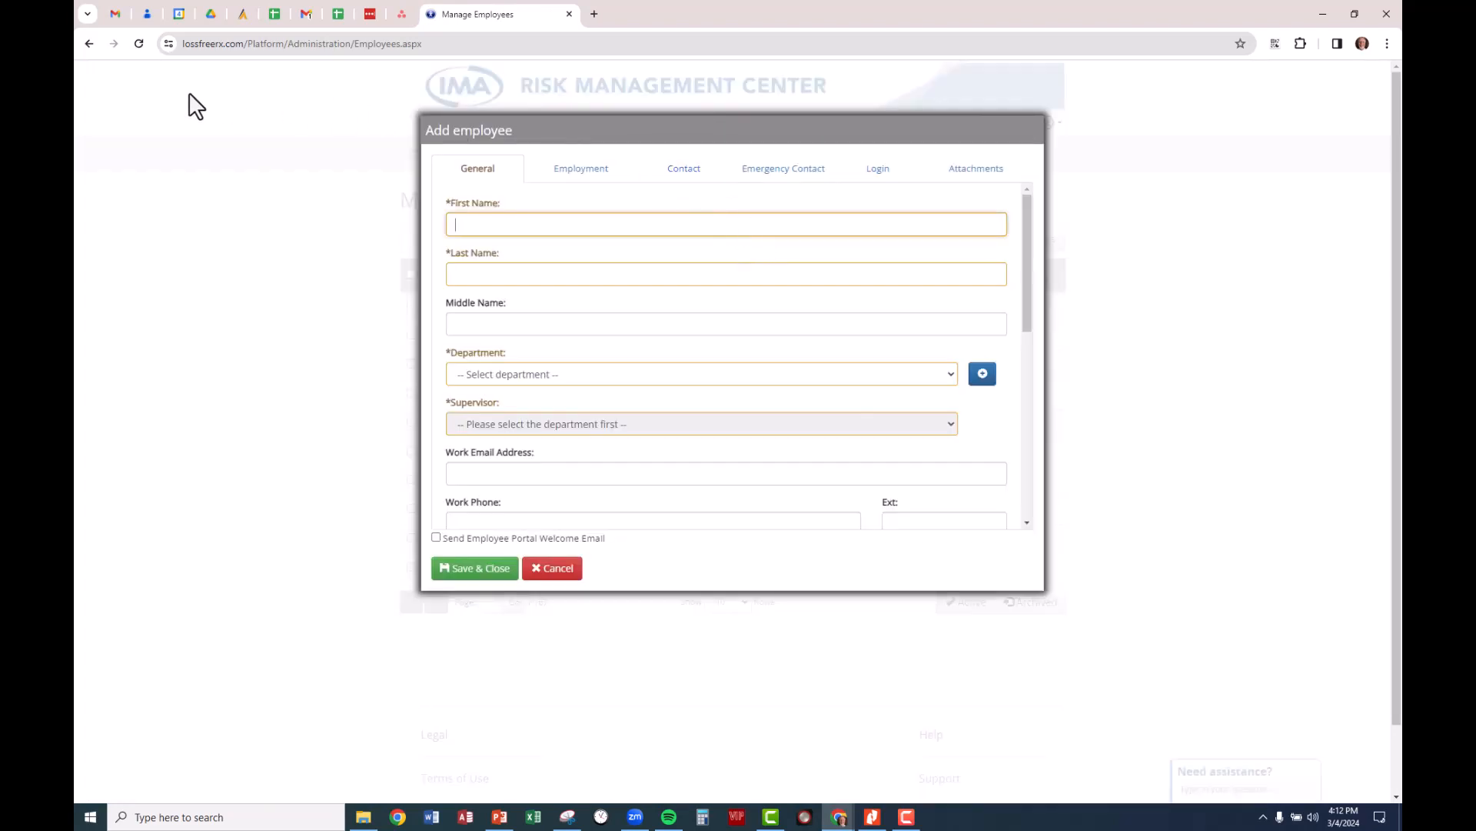
Switch to Gmail and copy the new employee's full name from the "New county employee" message
{"action": "left_click", "coordinate": [110, 16]}
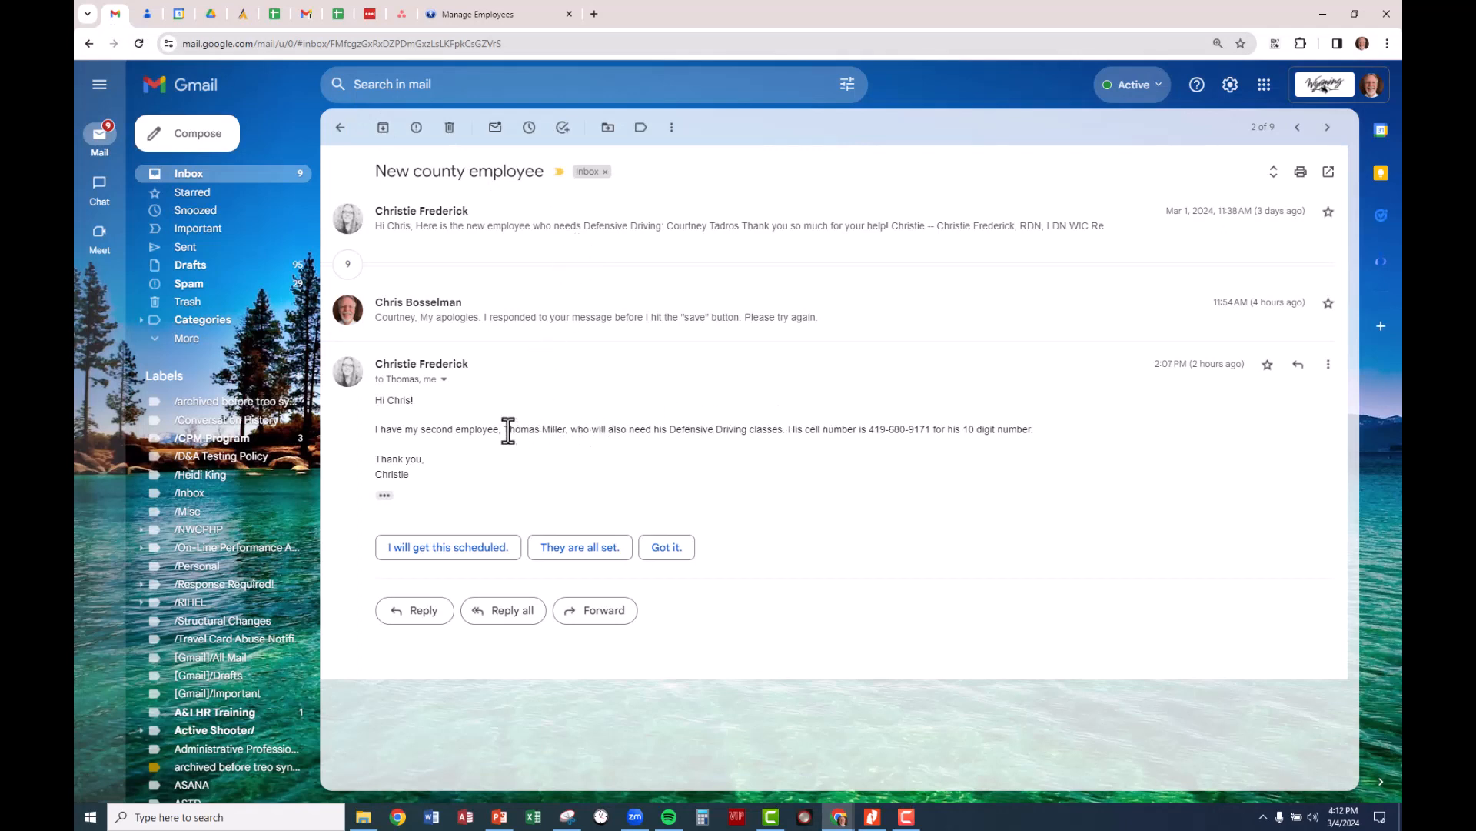
{"action": "left_click_drag", "start_coordinate": [504, 429], "coordinate": [570, 430]}
{"action": "right_click", "coordinate": [546, 429]}
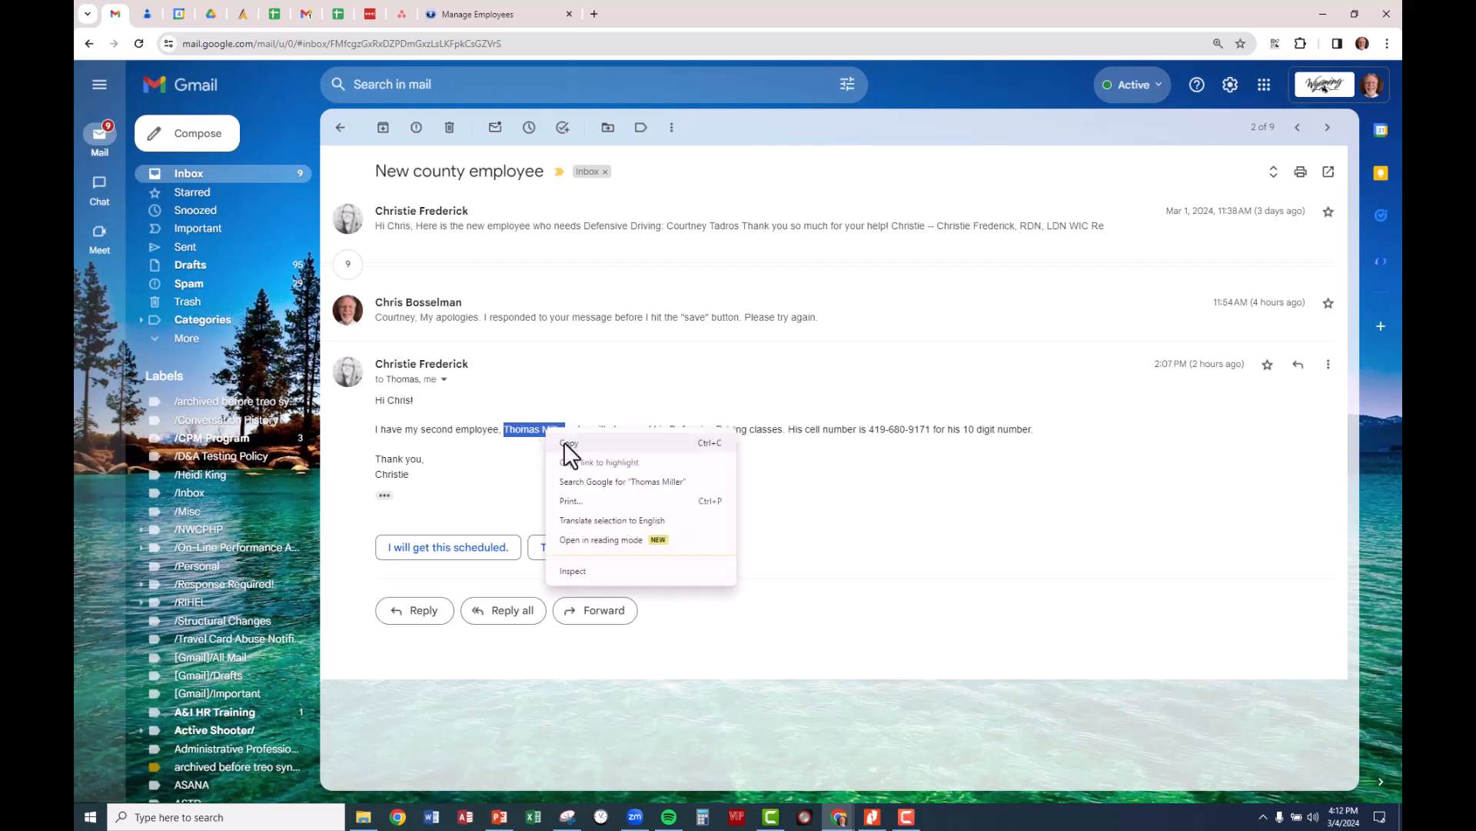
{"action": "left_click", "coordinate": [565, 442]}
Back in the Risk Management Center's Add employee form, enter the copied name, split into First Name and Last Name
{"action": "left_click", "coordinate": [465, 12]}
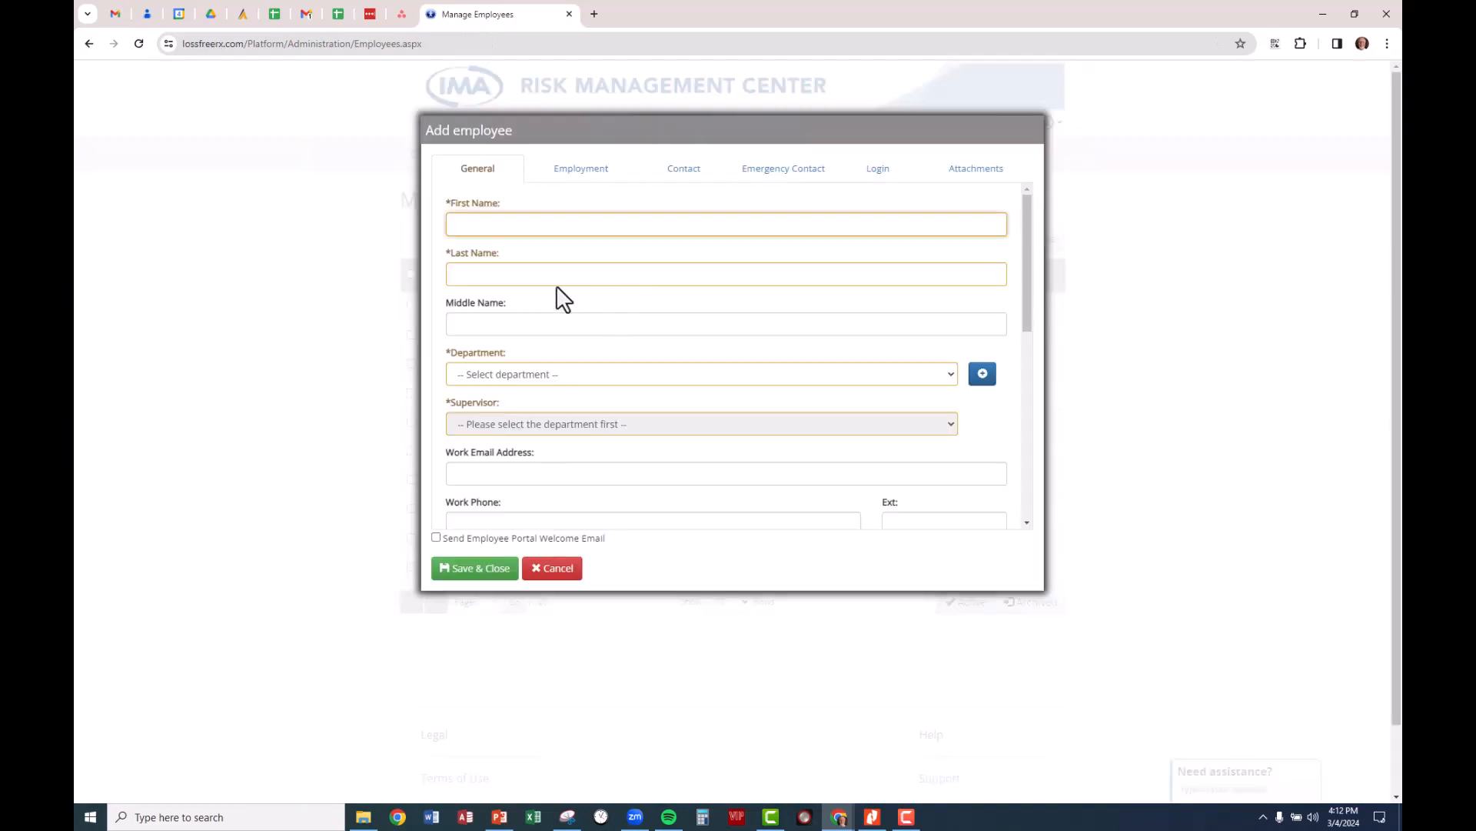
{"action": "key", "text": "ctrl+v"}
{"action": "double_click", "coordinate": [506, 225]}
{"action": "key", "text": "ctrl+x"}
{"action": "left_click", "coordinate": [490, 274]}
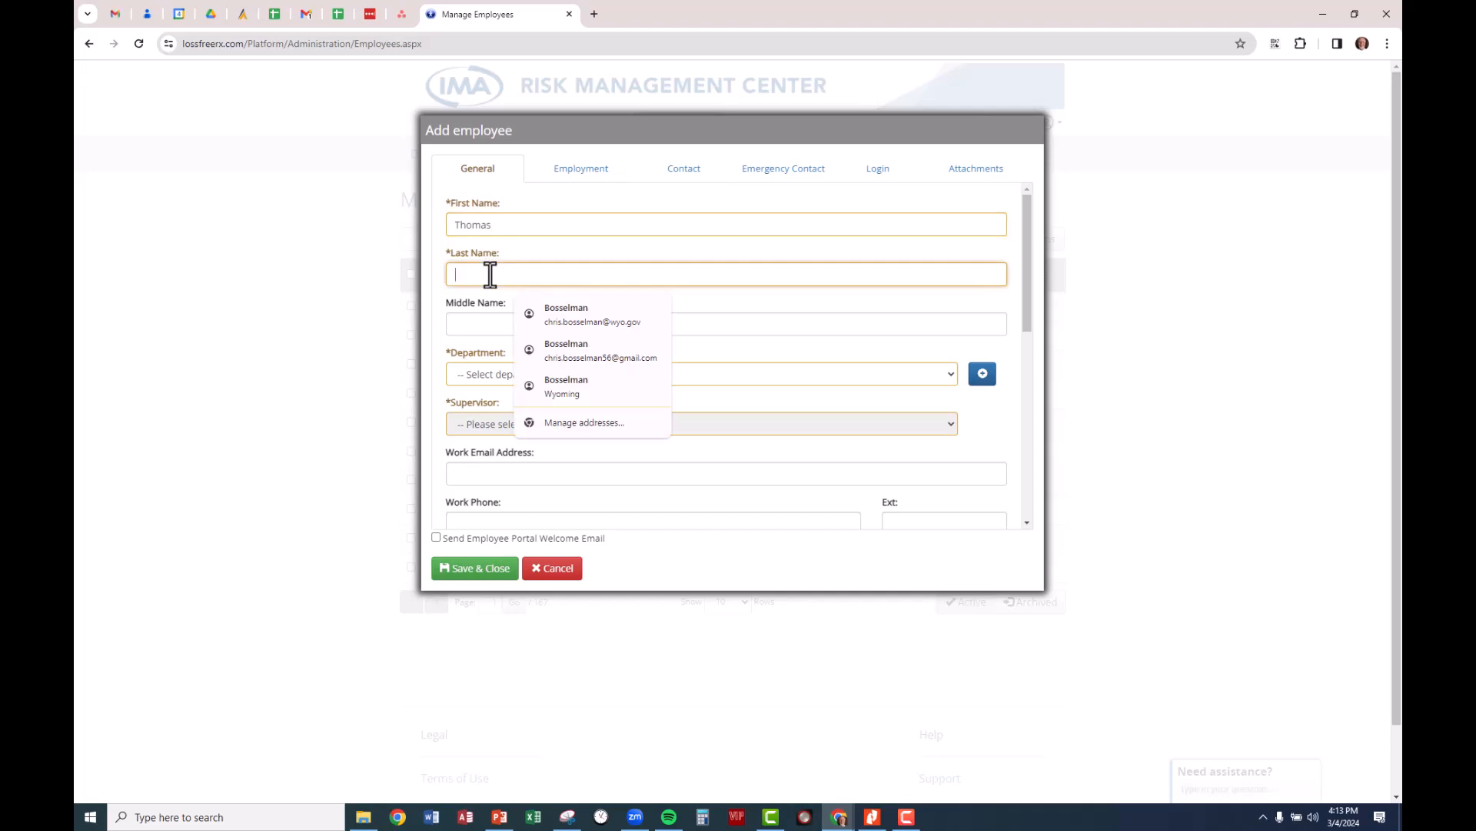
{"action": "key", "text": "ctrl+v"}
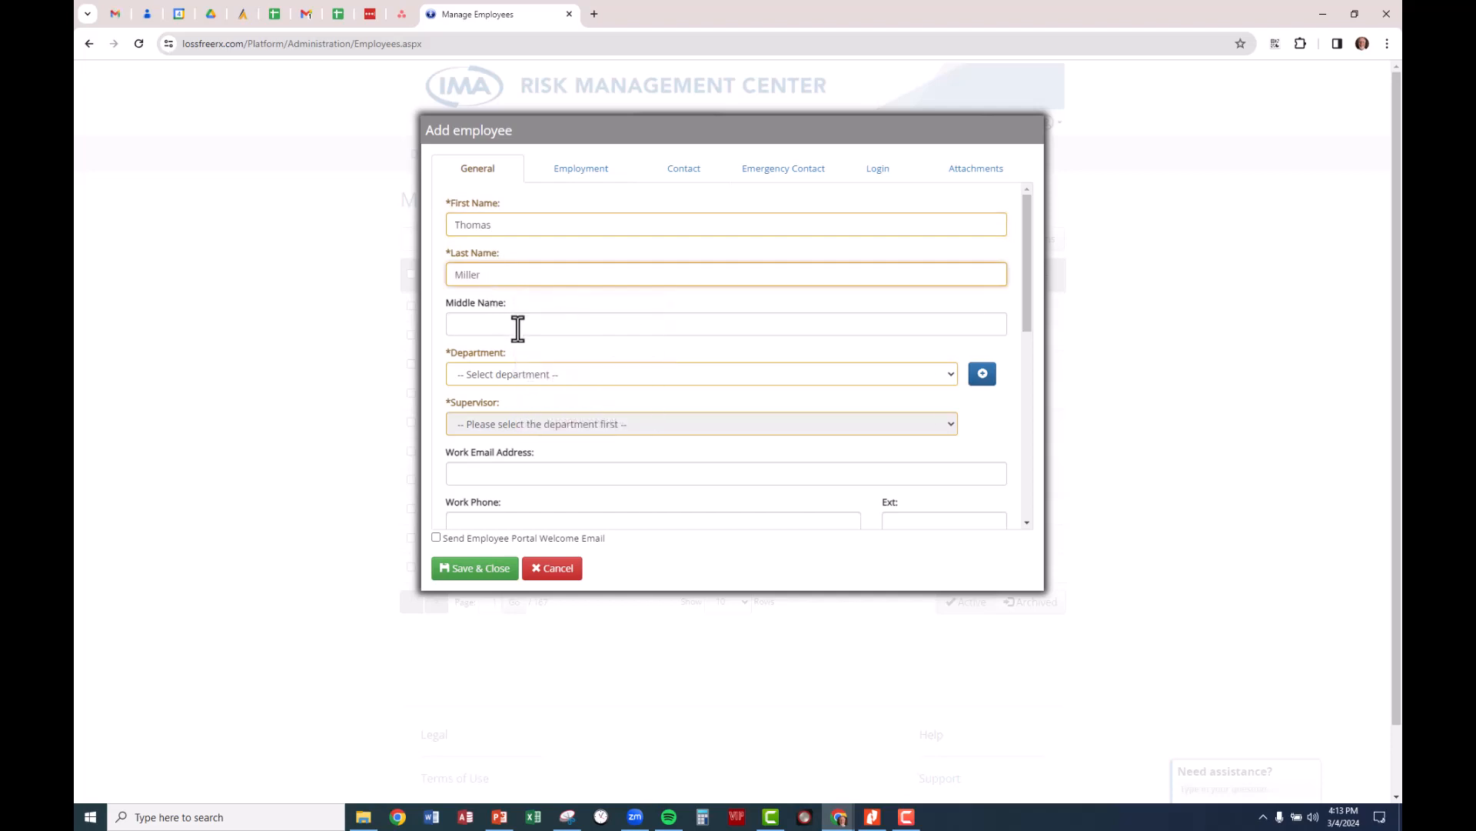
Set the employee's department to Wyoming Department of Health and select the individually named supervisor instead of the department entry
{"action": "left_click", "coordinate": [531, 373]}
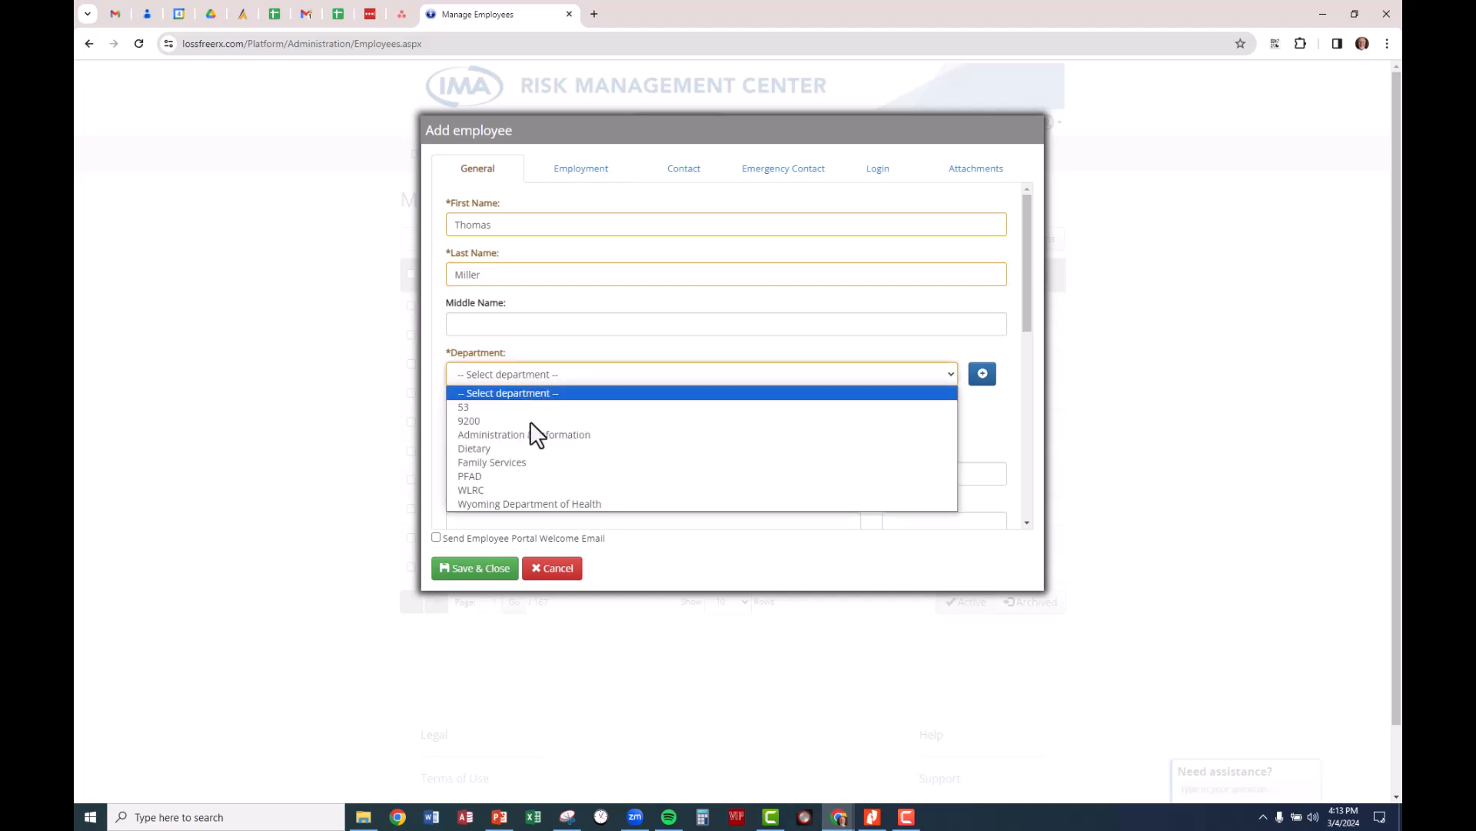
{"action": "left_click", "coordinate": [533, 504]}
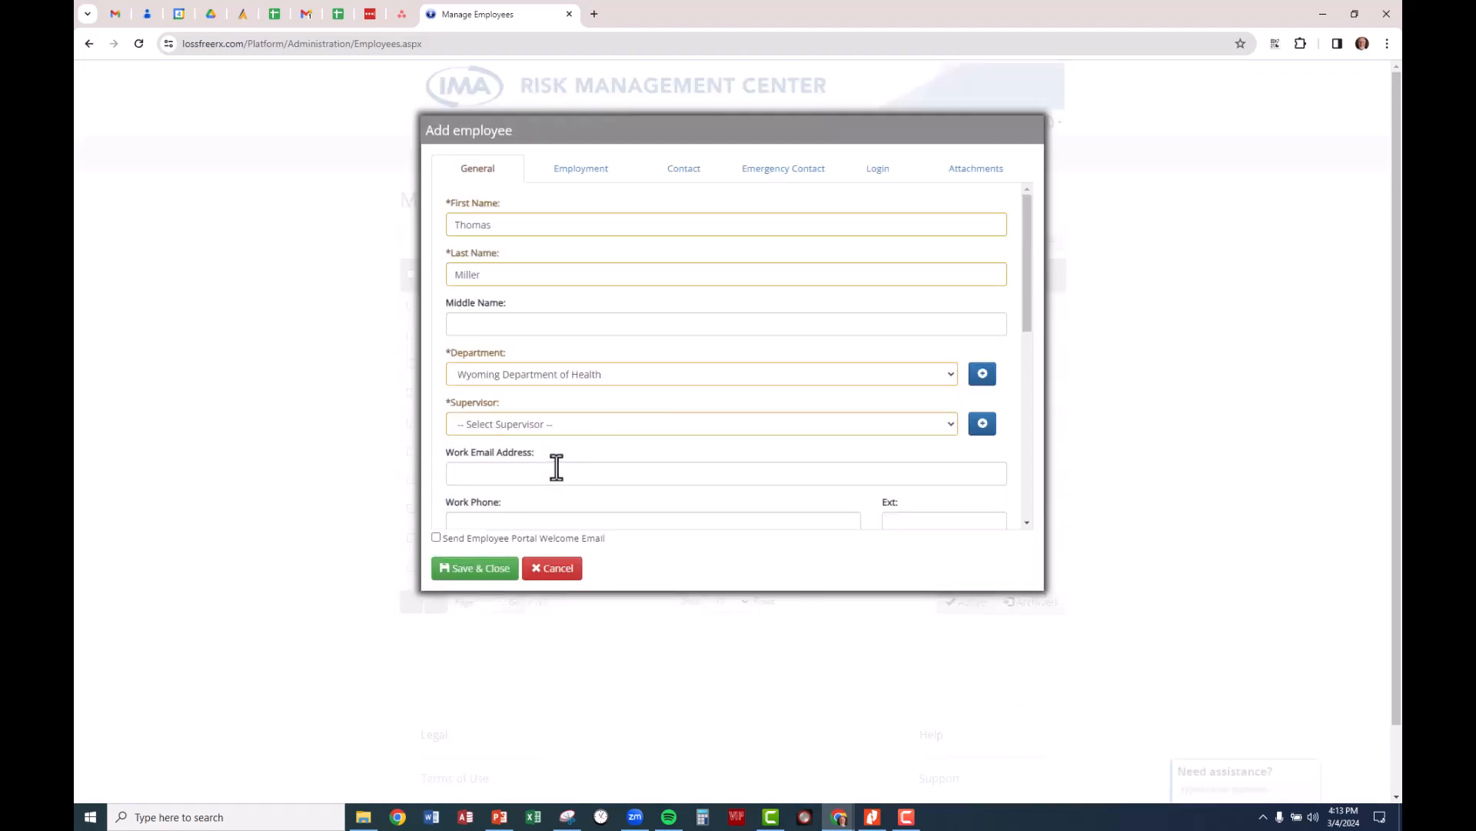
{"action": "left_click", "coordinate": [560, 424]}
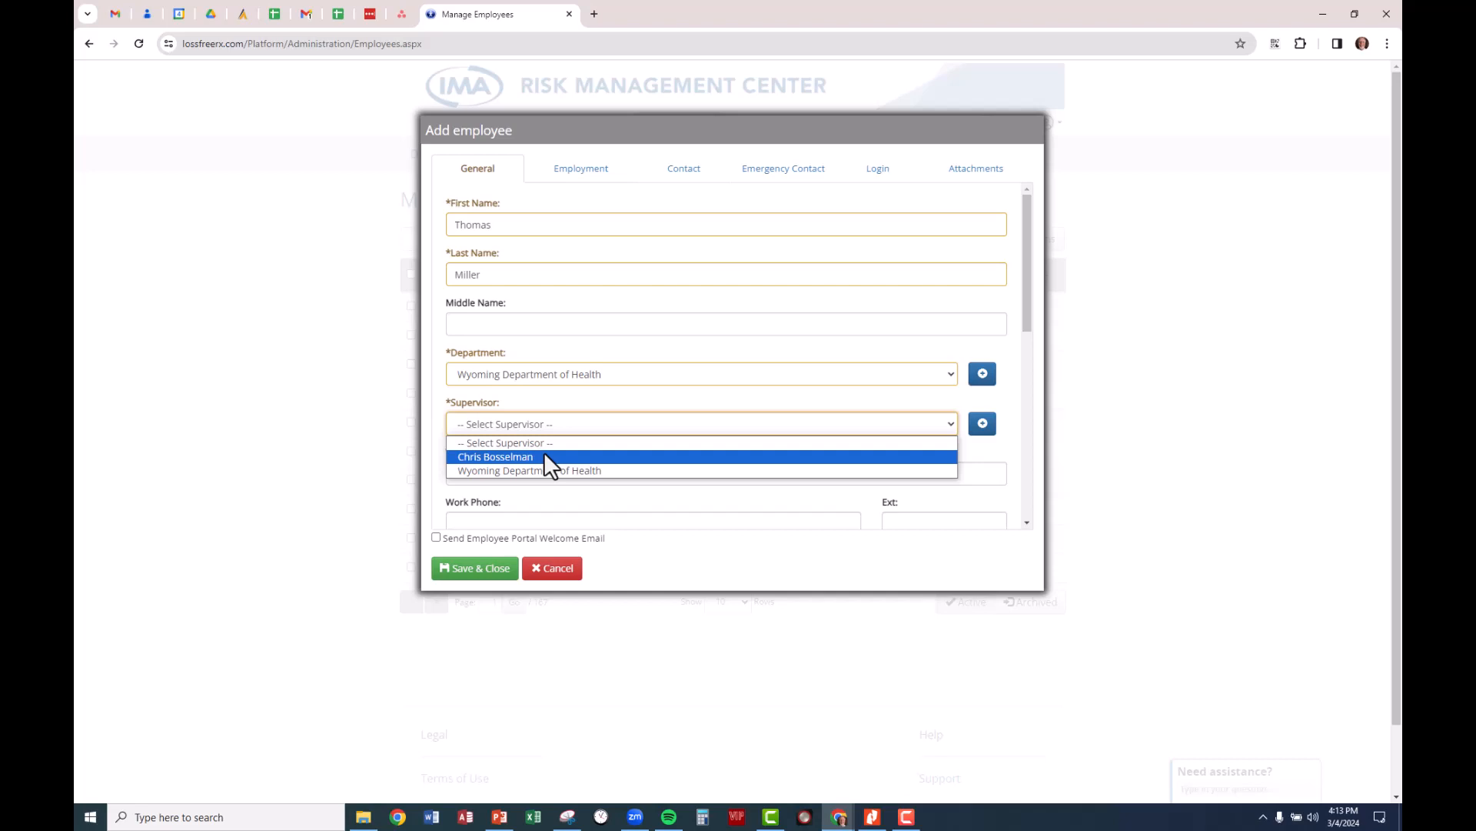
{"action": "left_click", "coordinate": [544, 456]}
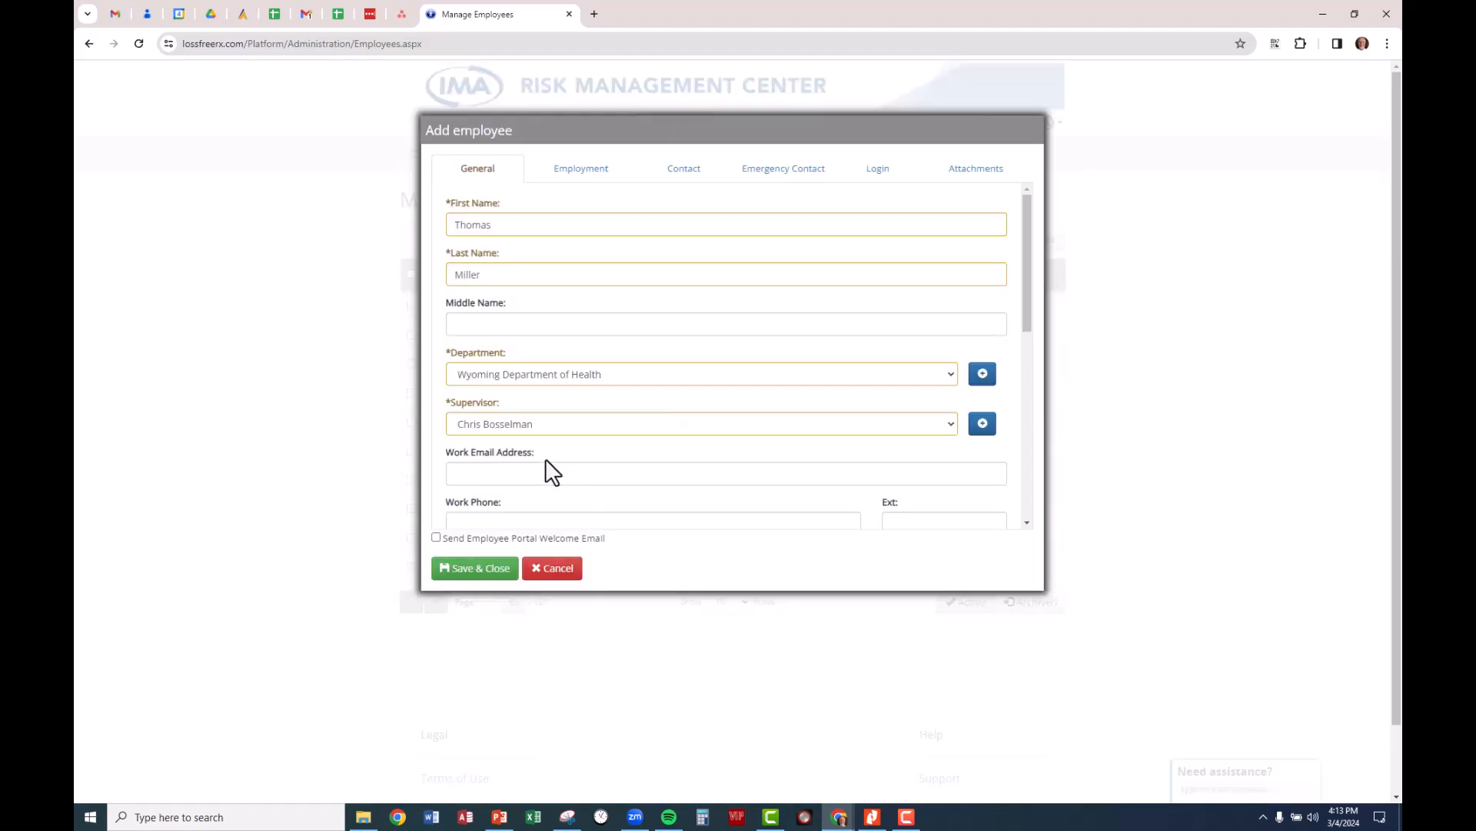
Copy the employee's e-mail address from the recipient's contact card in Gmail and enter it as the form's Work Email Address
{"action": "left_click", "coordinate": [114, 16]}
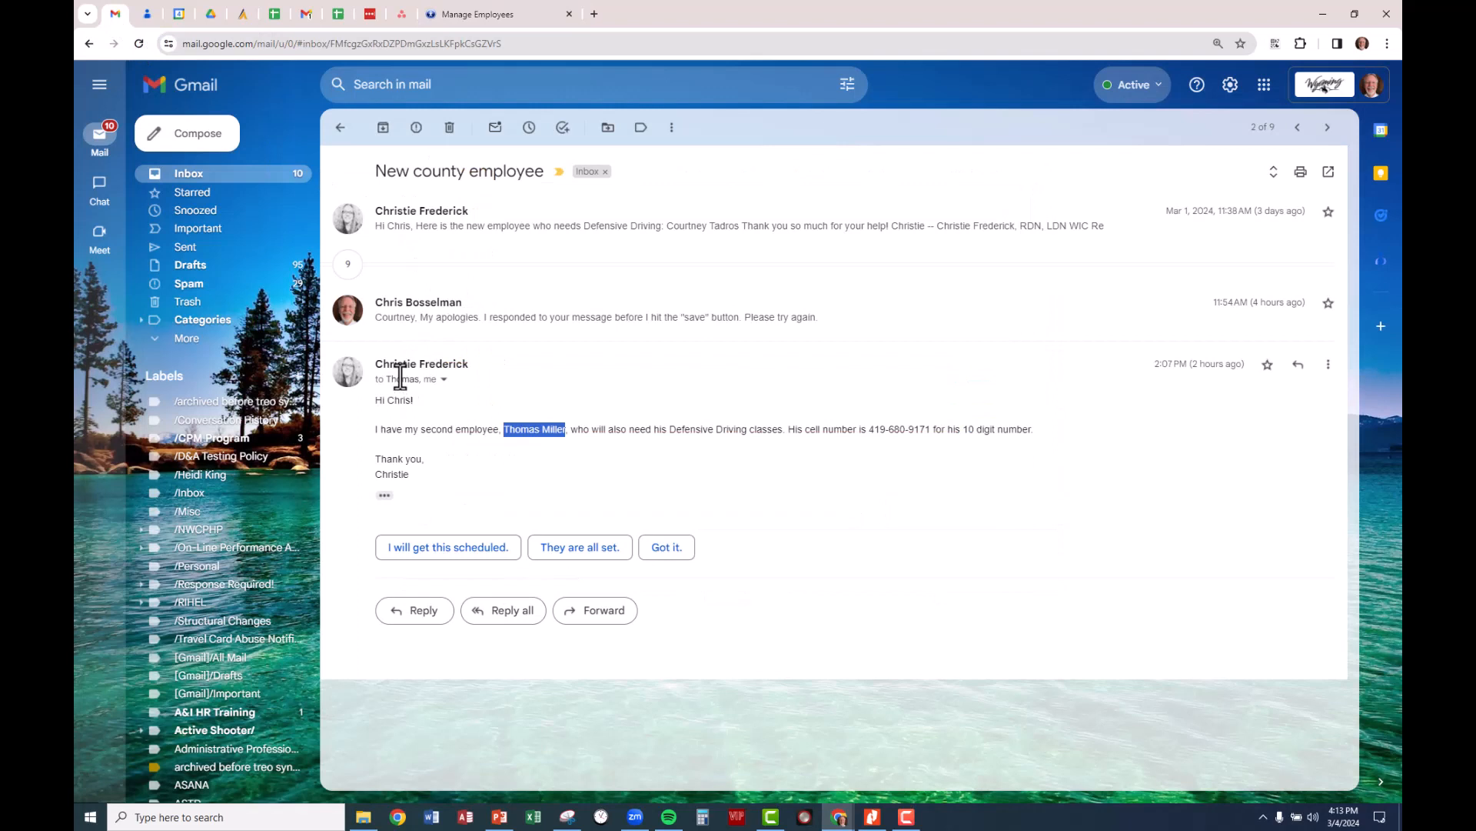
{"action": "mouse_move", "coordinate": [401, 379]}
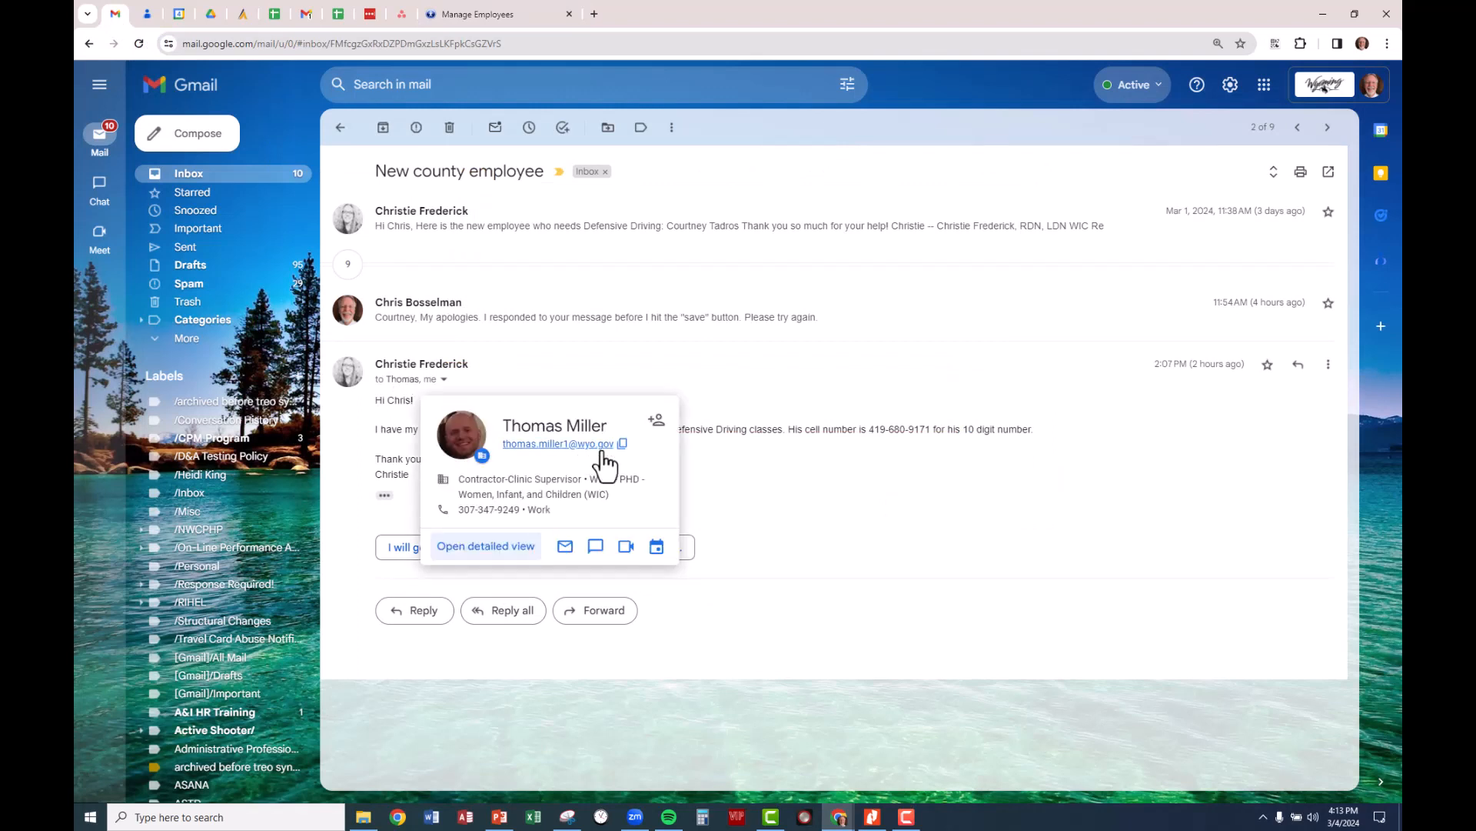
{"action": "left_click", "coordinate": [622, 446]}
{"action": "left_click", "coordinate": [479, 15]}
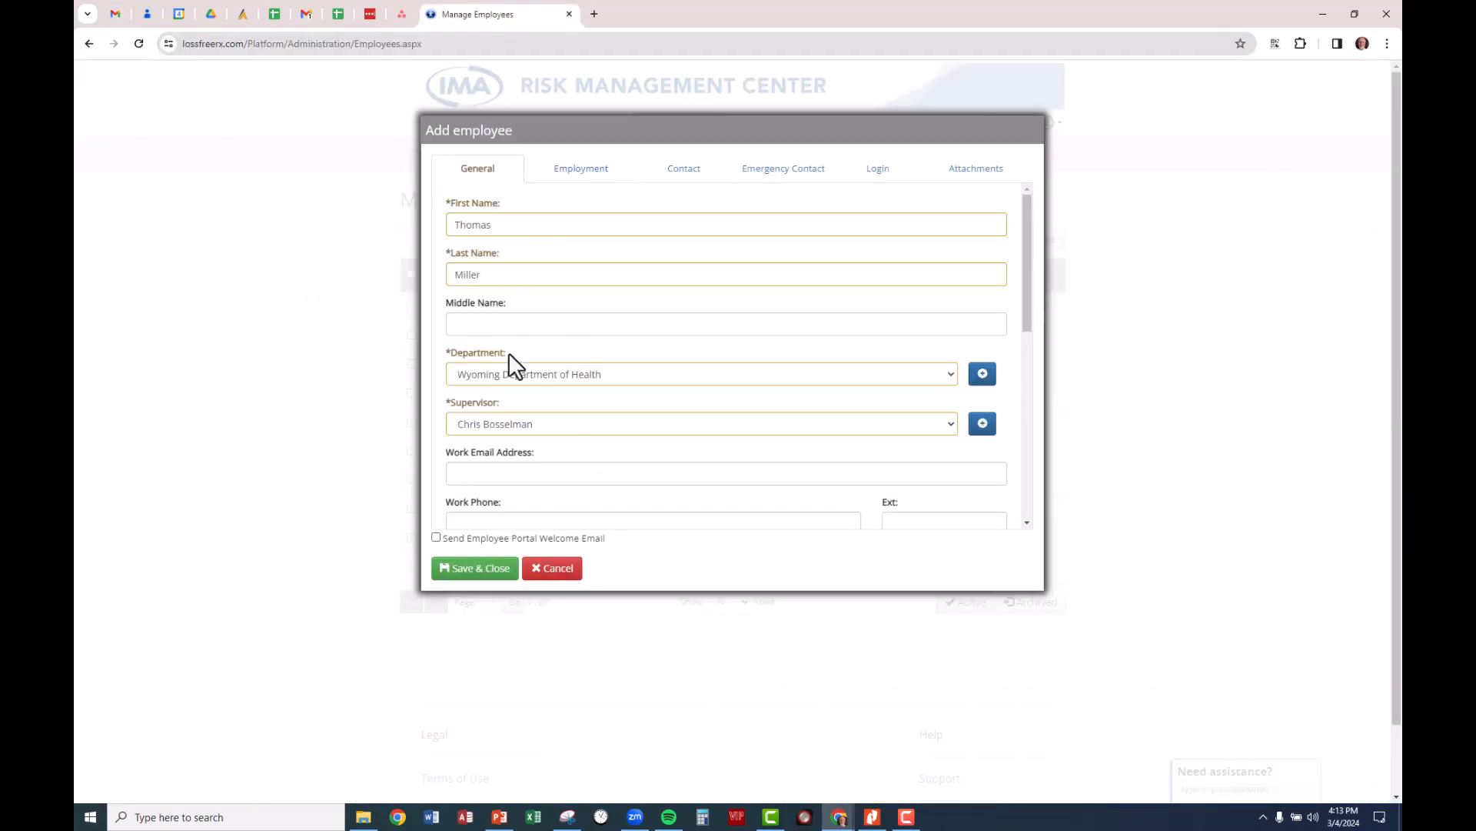
{"action": "left_click", "coordinate": [526, 472]}
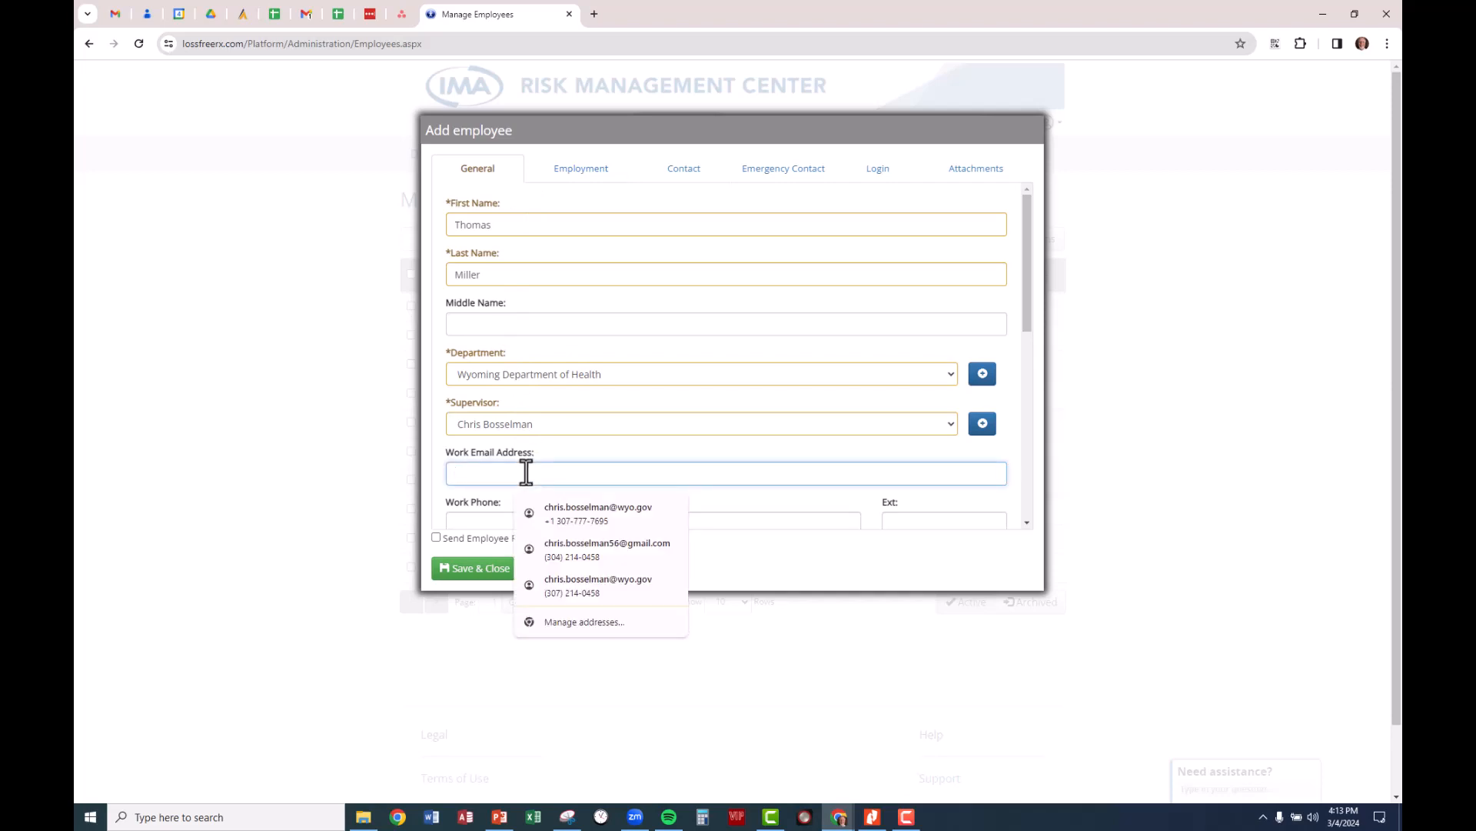
{"action": "key", "text": "ctrl+v"}
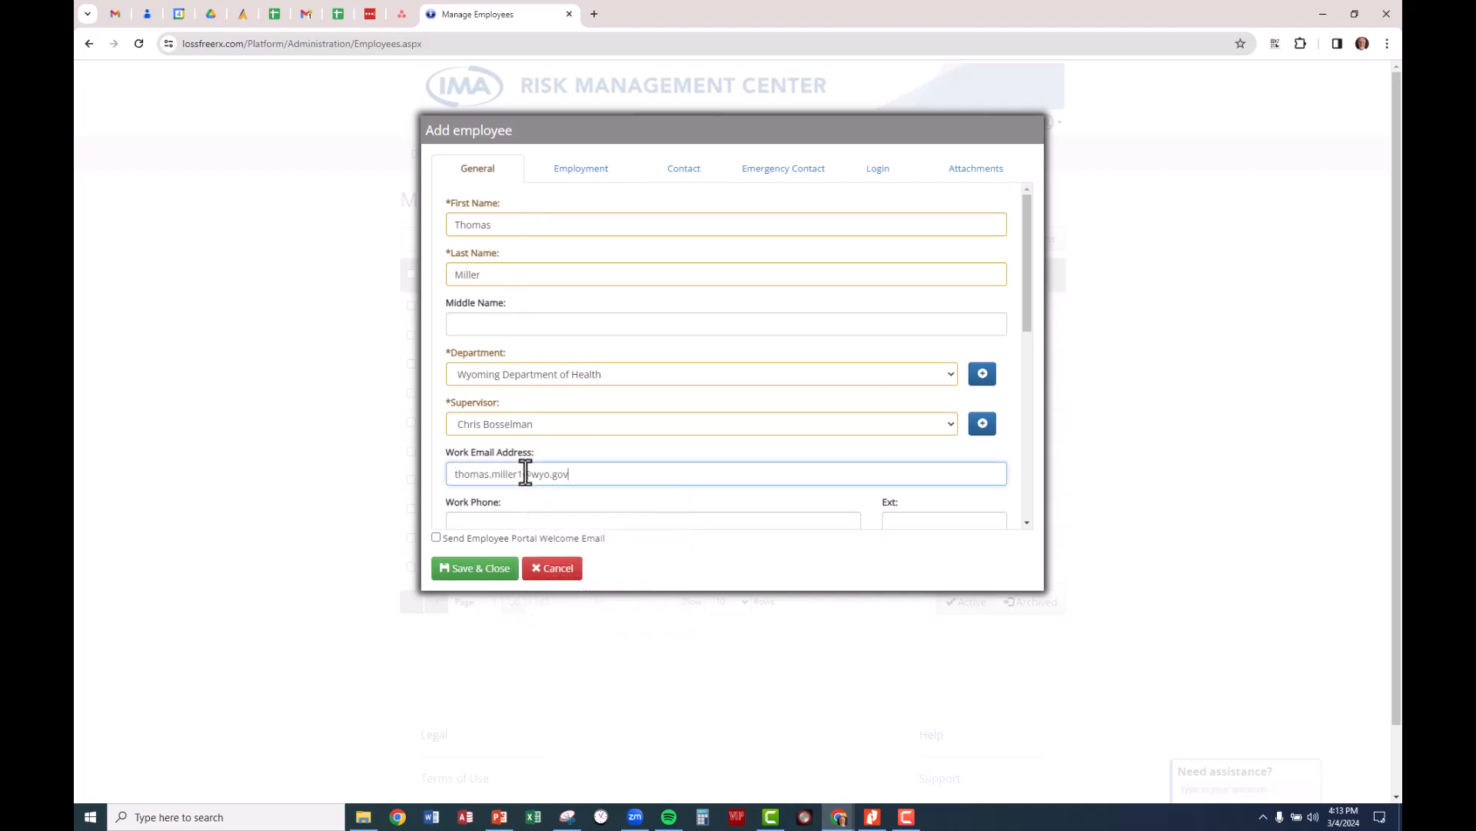
Switch to Gmail and copy the employee's cell number from the latest message for use as the Employee ID
{"action": "scroll", "coordinate": [527, 480], "scroll_direction": "down", "scroll_amount": 4}
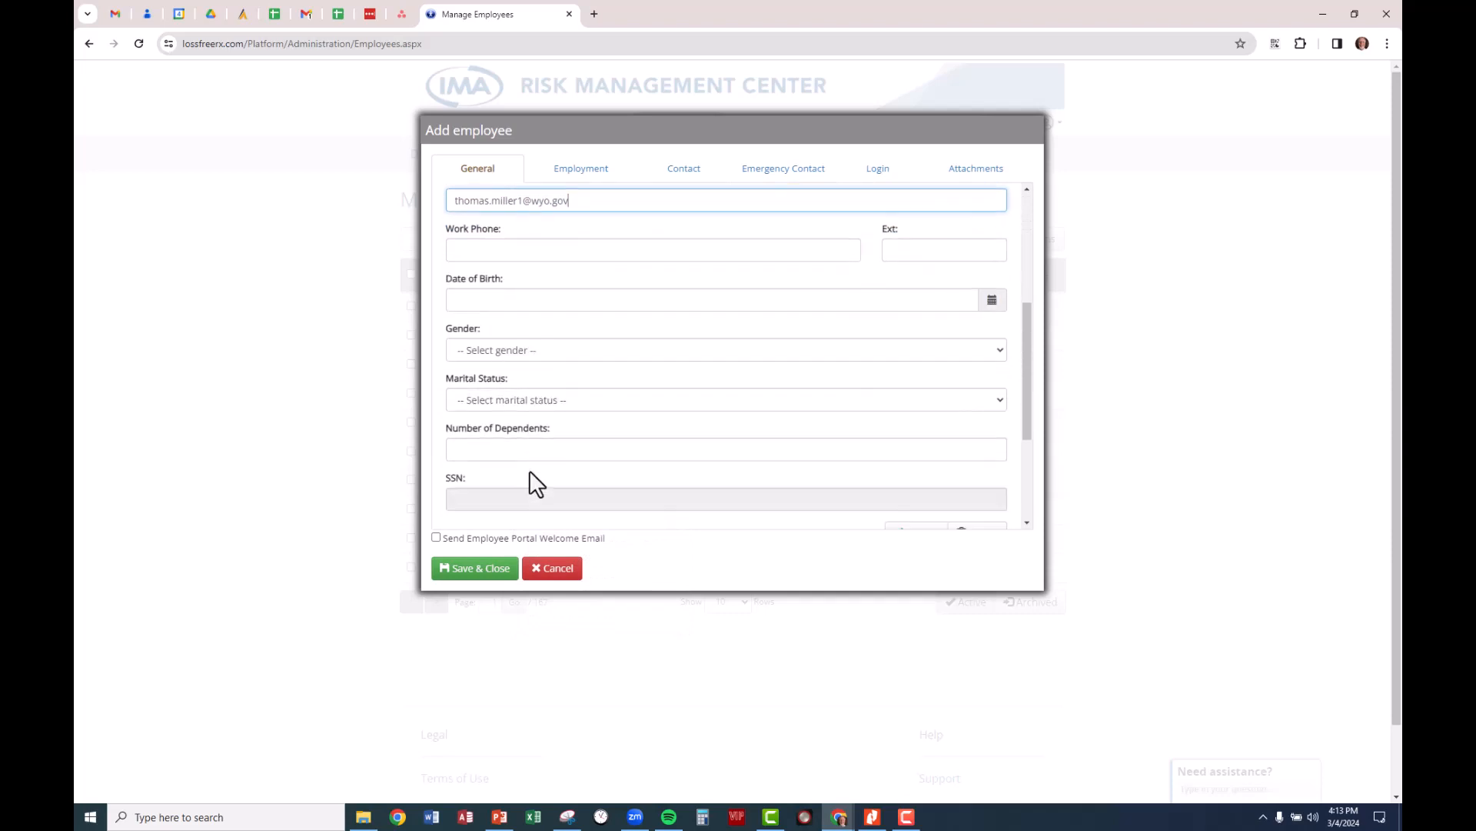
{"action": "scroll", "coordinate": [531, 474], "scroll_direction": "down", "scroll_amount": 1}
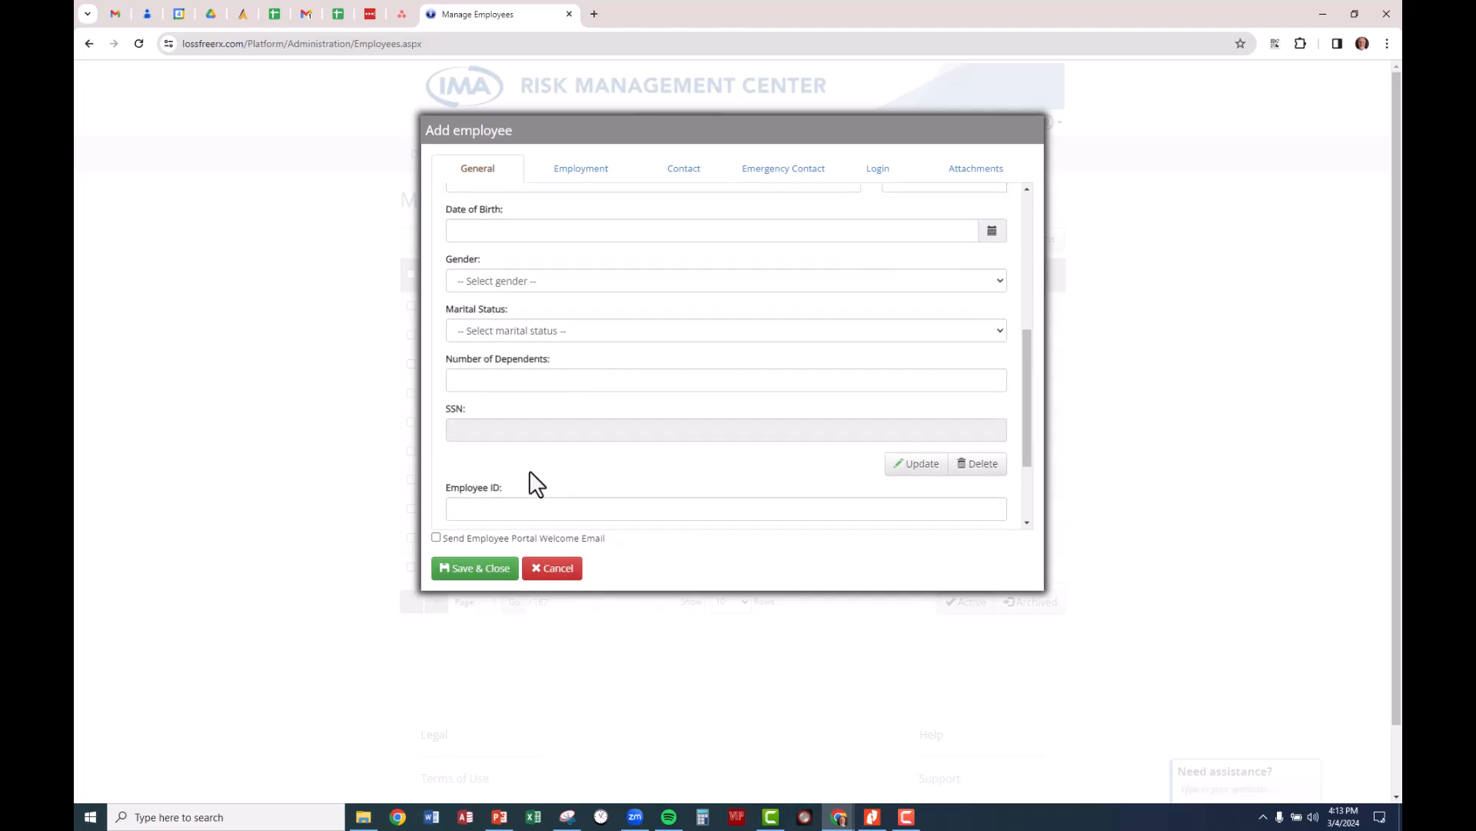
{"action": "scroll", "coordinate": [529, 470], "scroll_direction": "down", "scroll_amount": 2}
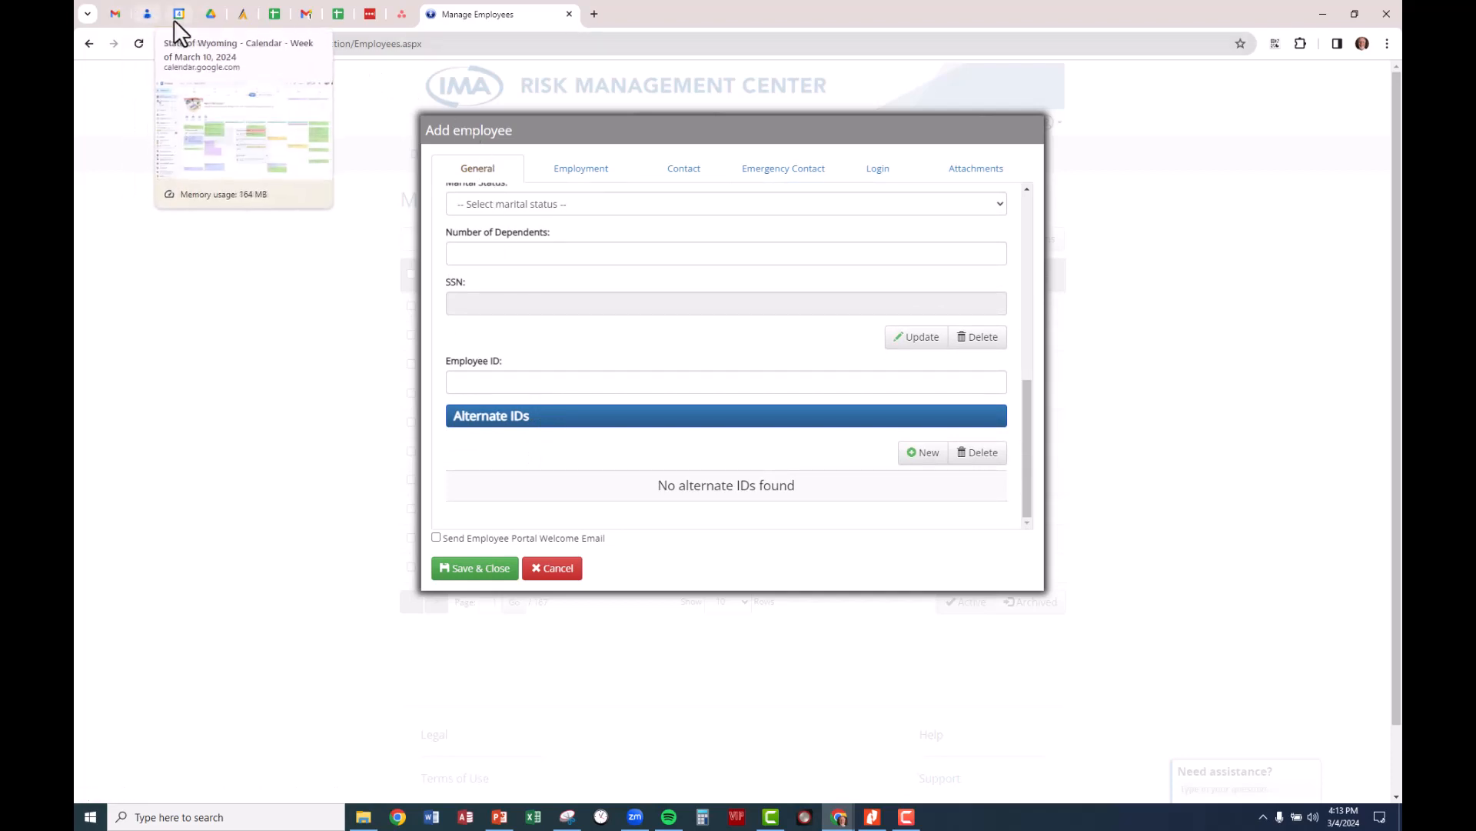
{"action": "left_click", "coordinate": [115, 14]}
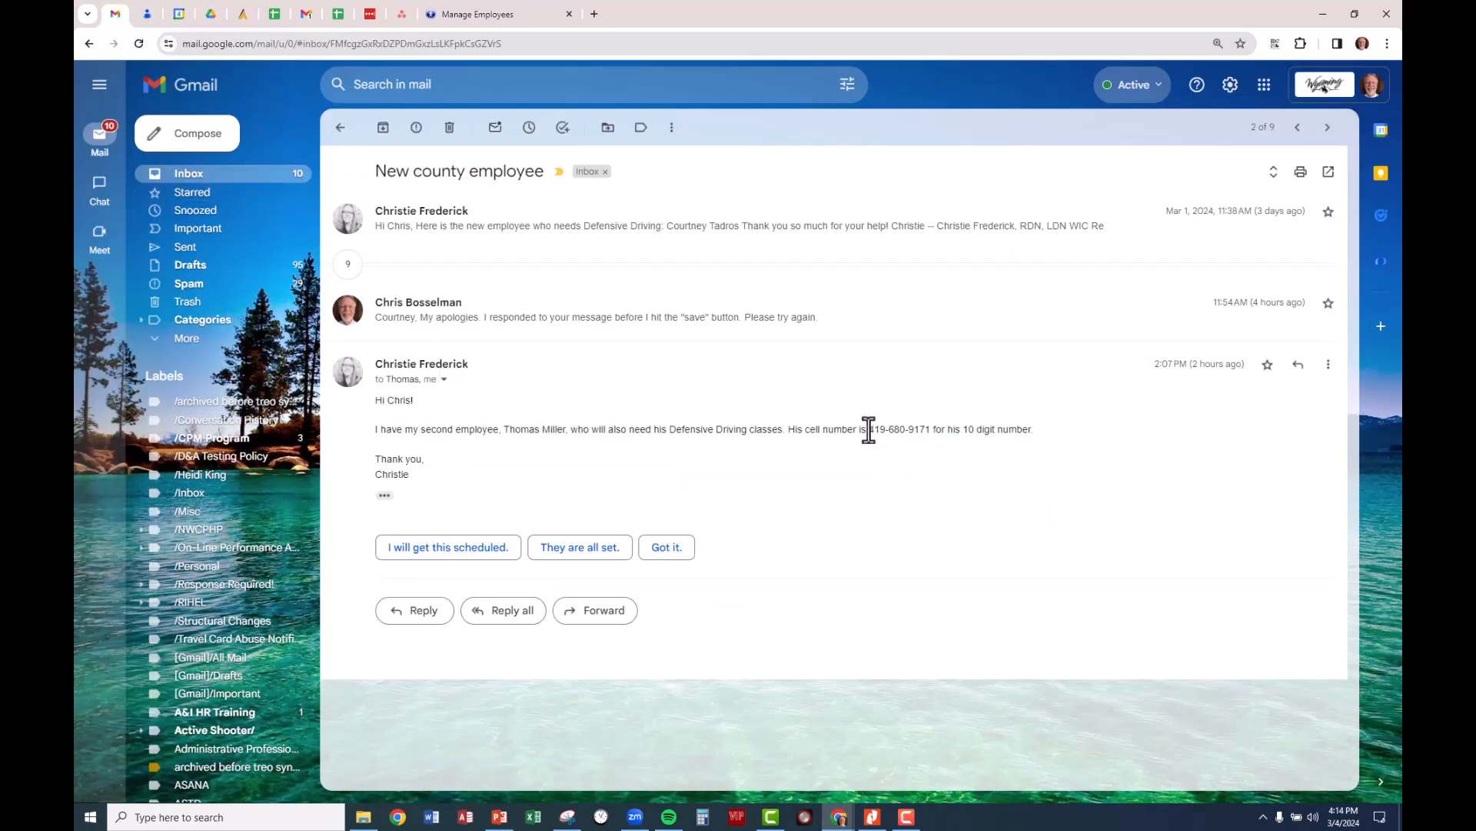
{"action": "left_click_drag", "start_coordinate": [869, 429], "coordinate": [931, 430]}
{"action": "right_click", "coordinate": [898, 431]}
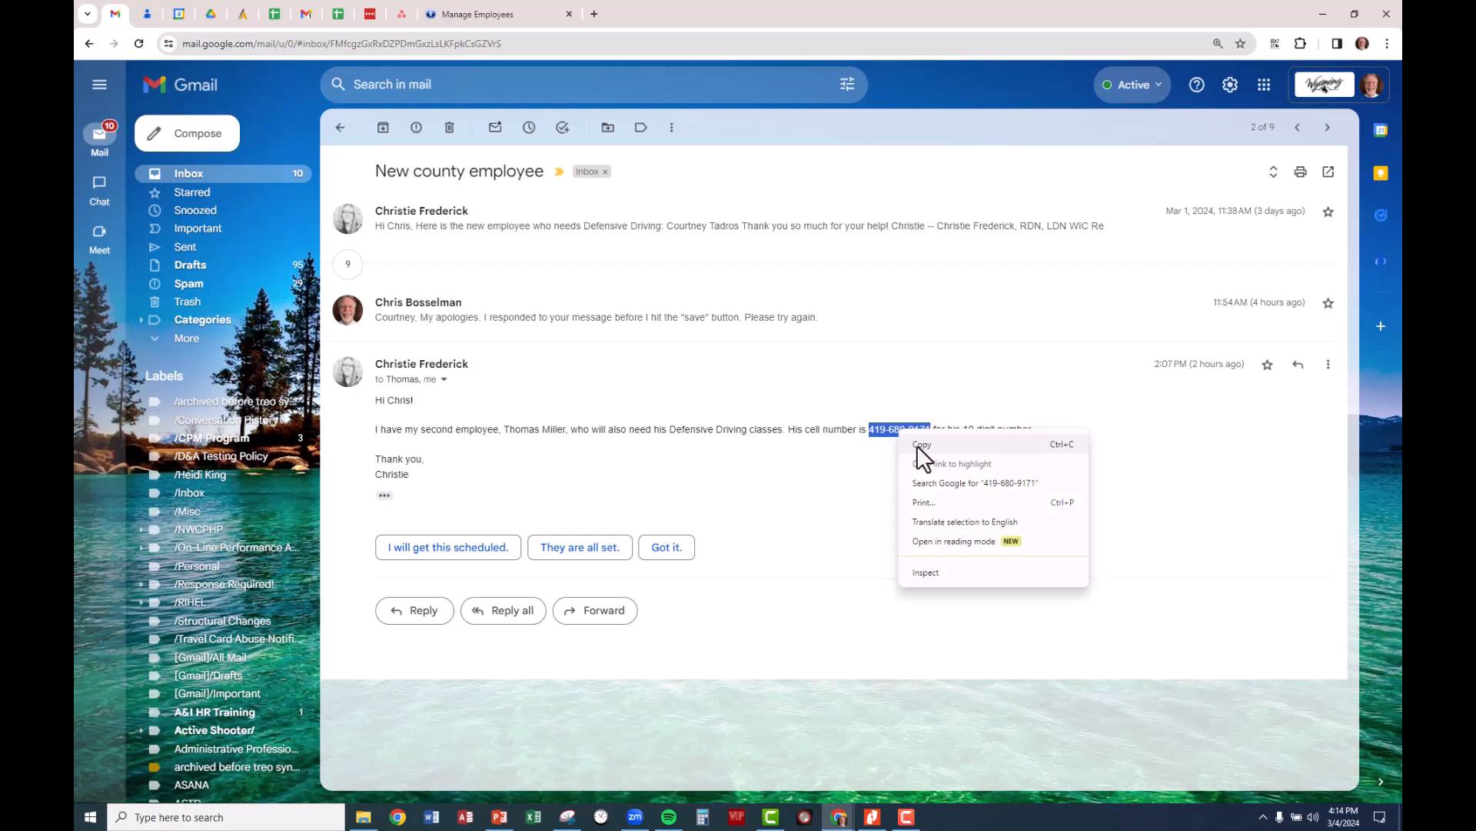
{"action": "left_click", "coordinate": [922, 444]}
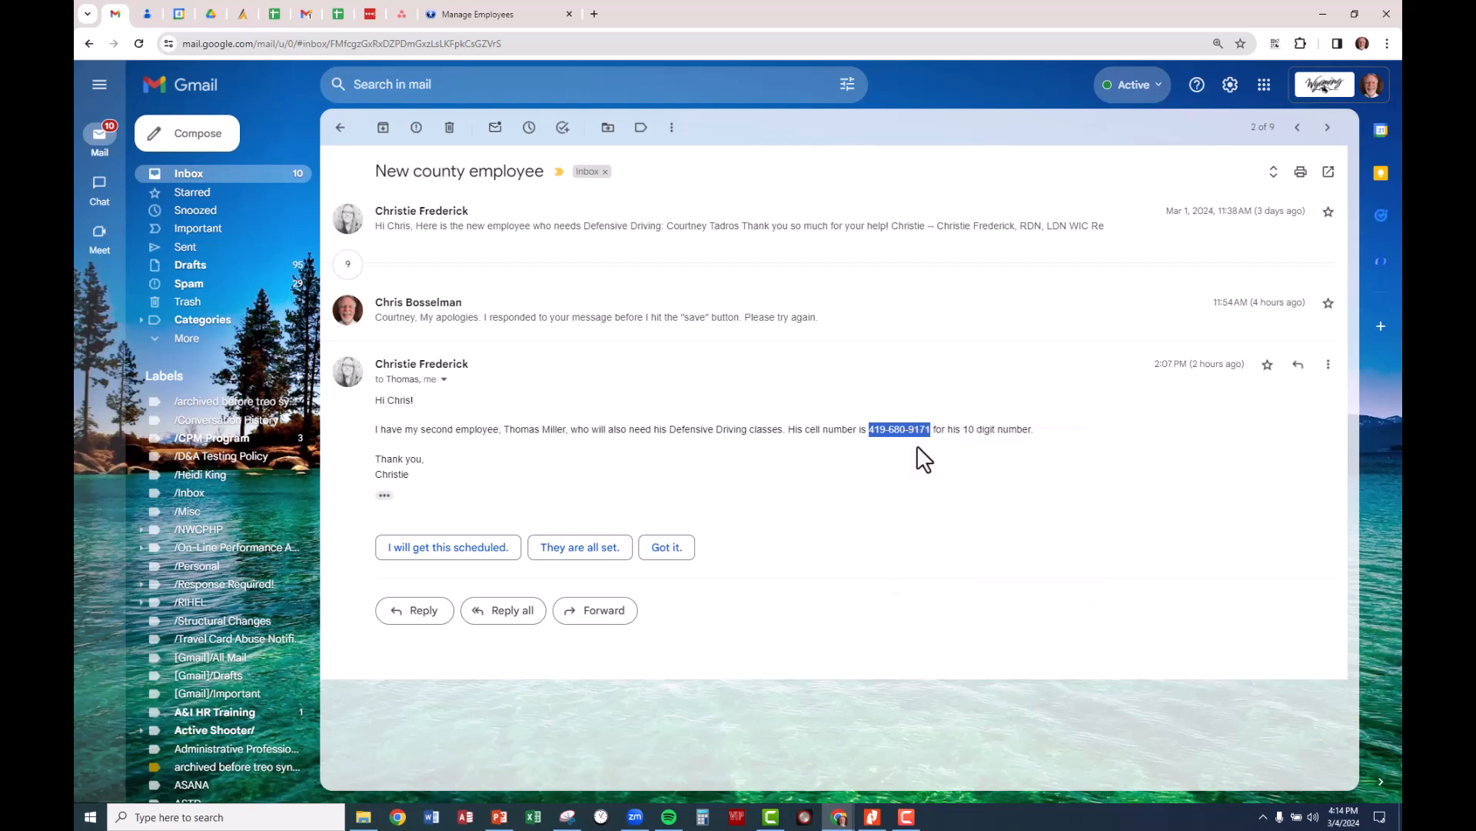
Enter the copied cell number as the Employee ID in the Add employee form and remove its hyphens
{"action": "left_click", "coordinate": [516, 15]}
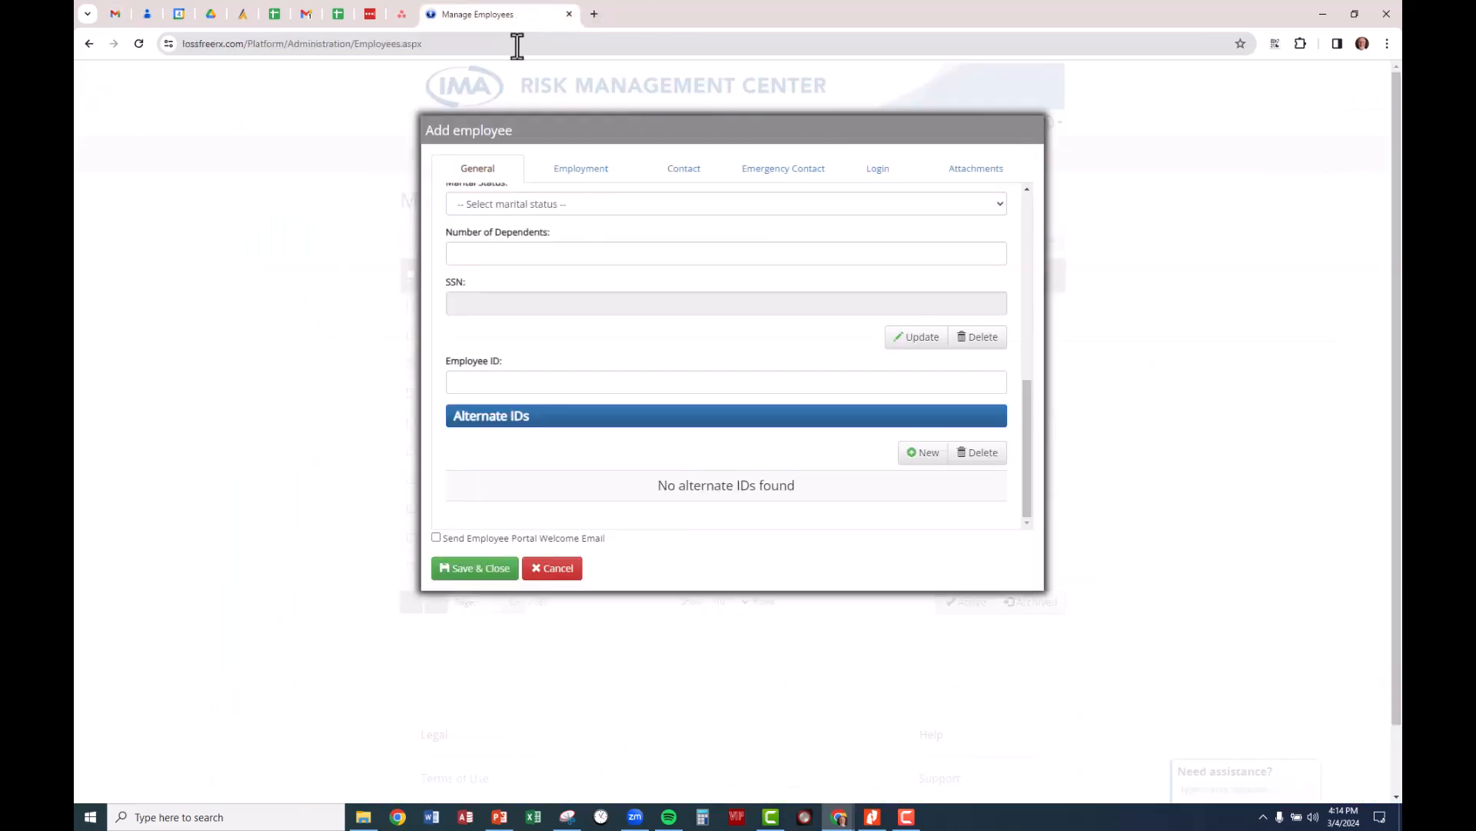
{"action": "left_click", "coordinate": [531, 377]}
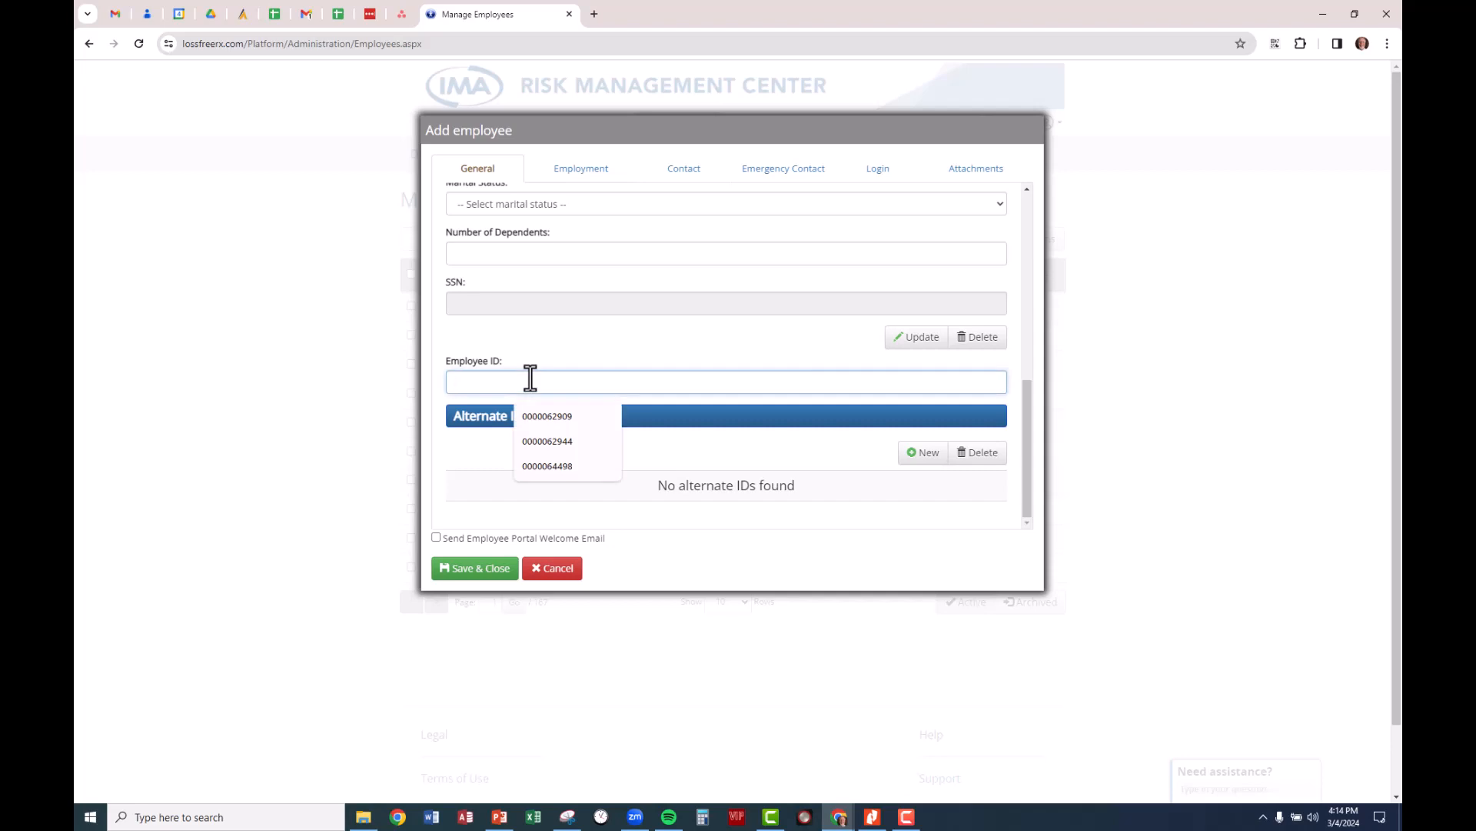
{"action": "key", "text": "ctrl+v"}
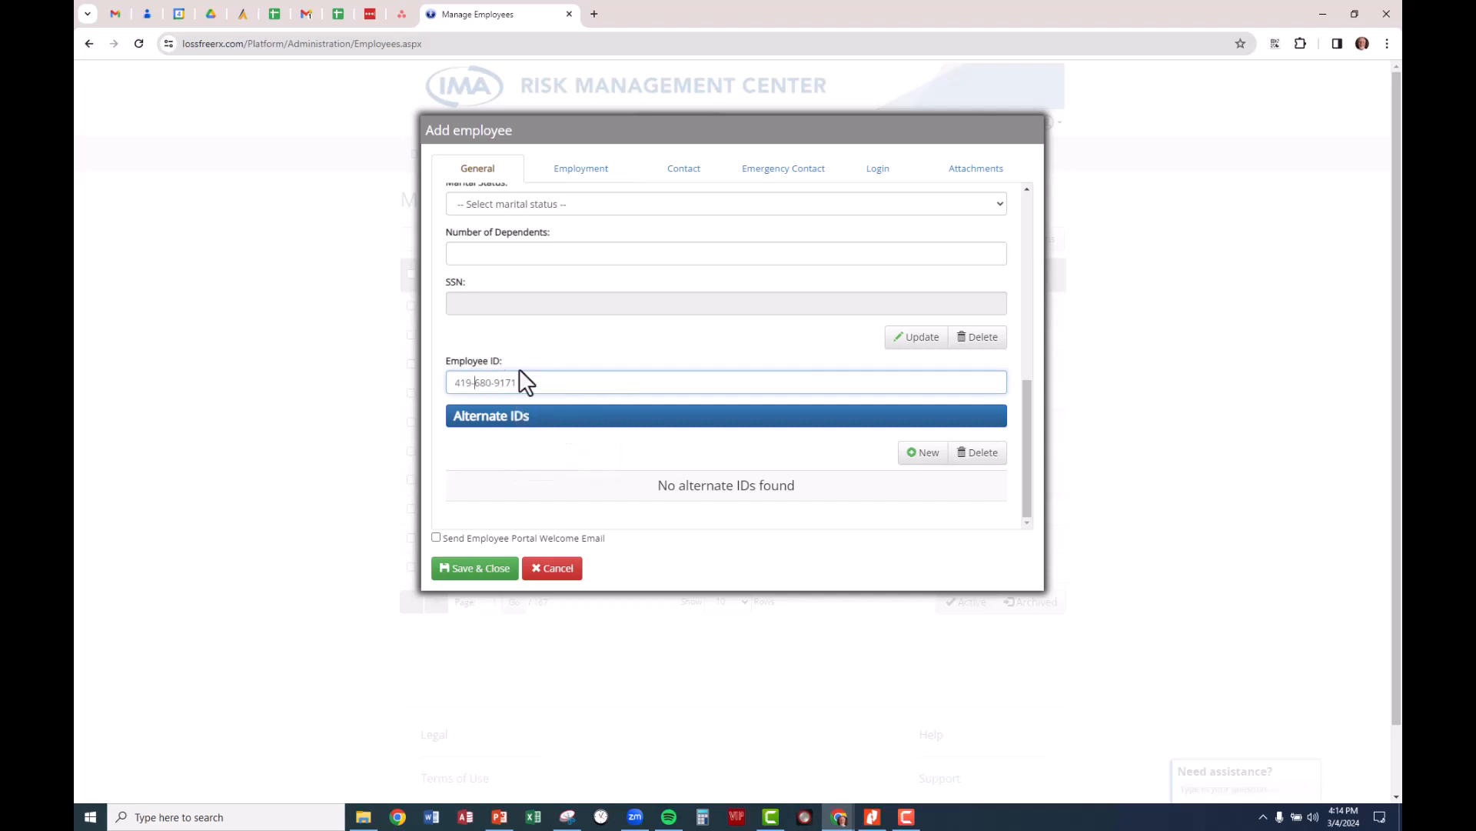
{"action": "key", "text": "BackSpace"}
{"action": "left_click", "coordinate": [495, 383]}
{"action": "key", "text": "BackSpace"}
Review the entries in the employee's general information, then save and close the new record
{"action": "scroll", "coordinate": [589, 289], "scroll_direction": "up", "scroll_amount": 10}
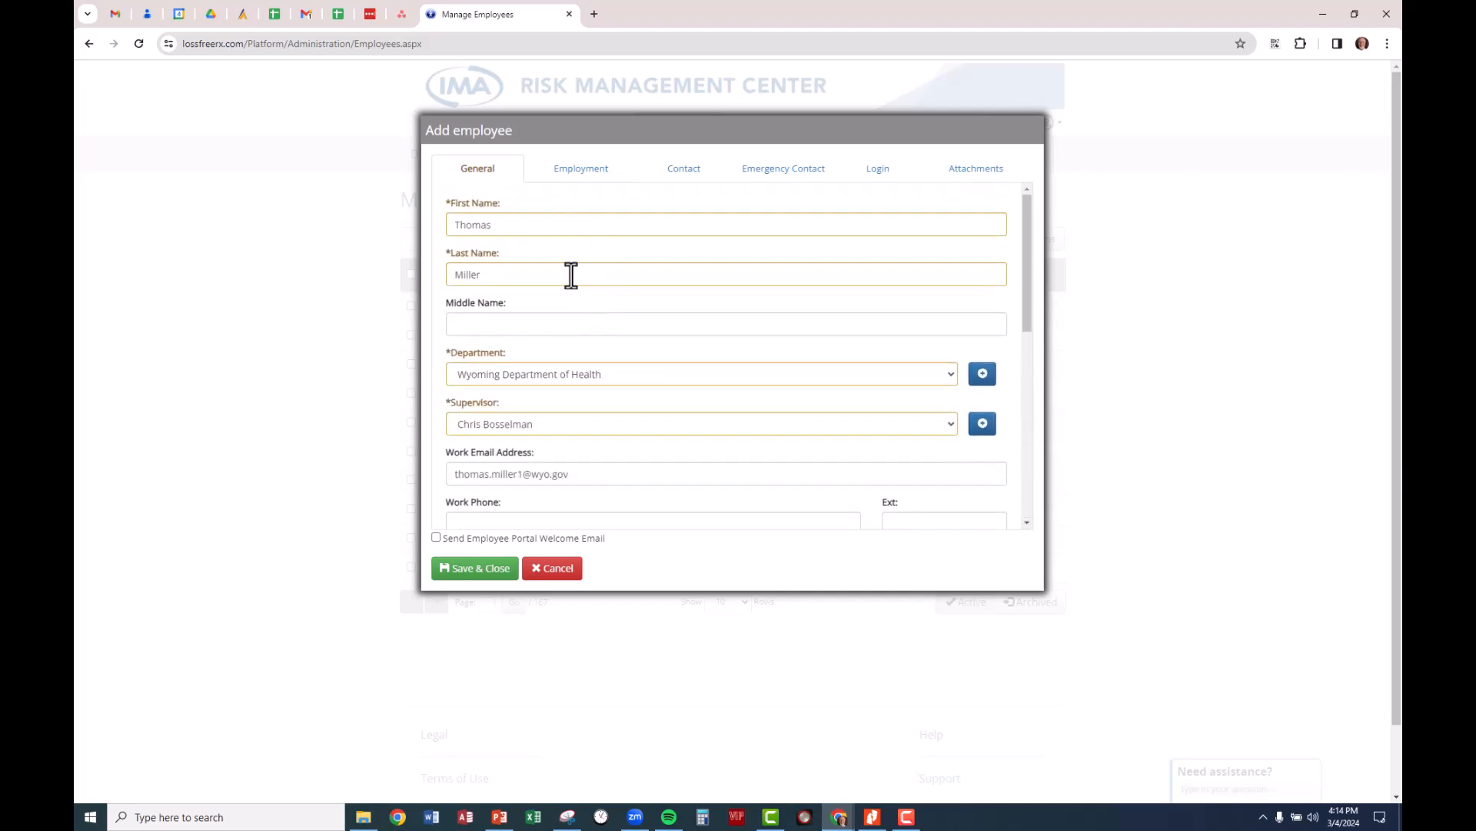
{"action": "scroll", "coordinate": [576, 288], "scroll_direction": "down", "scroll_amount": 1}
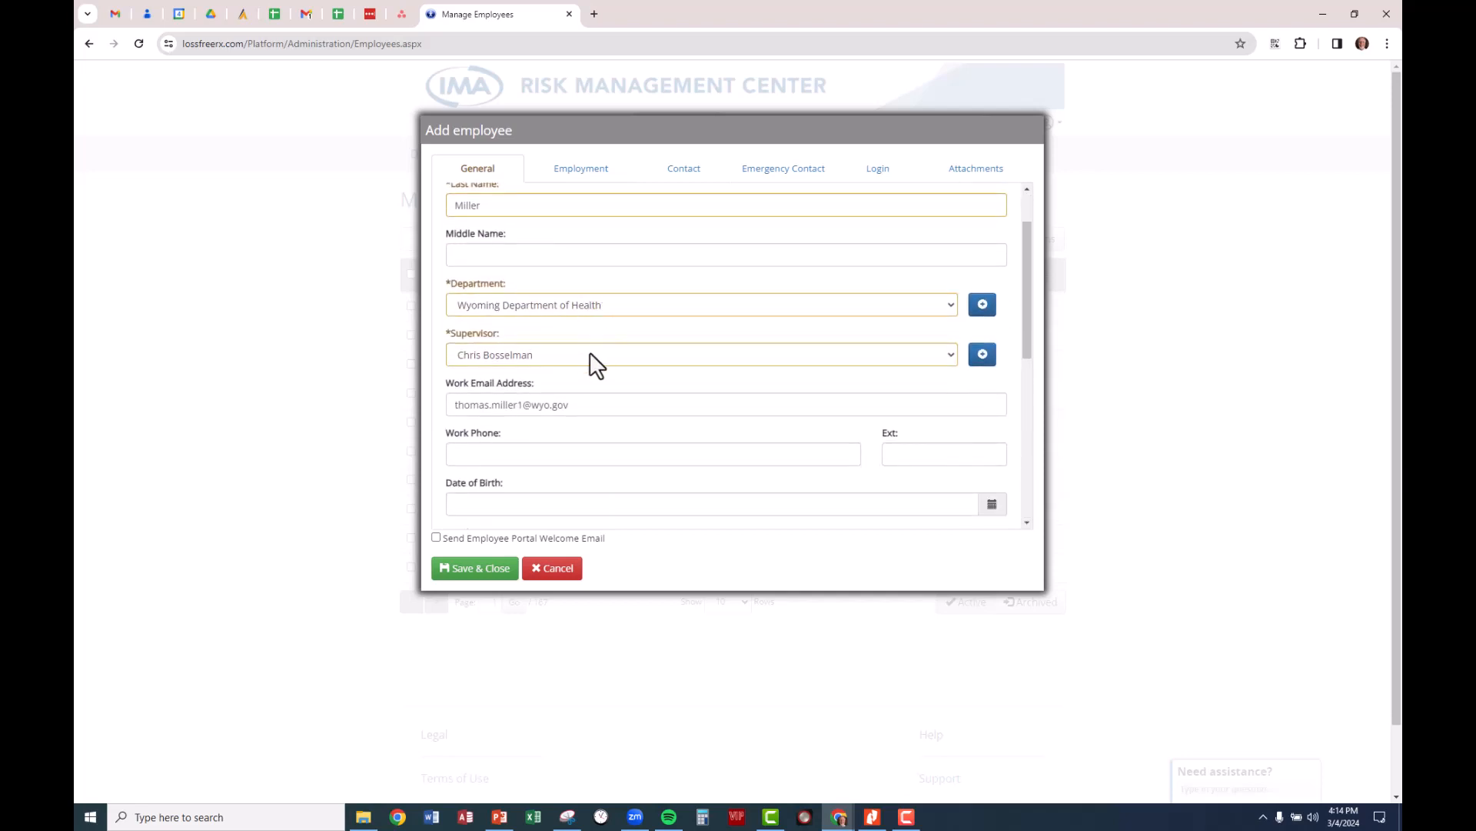
{"action": "scroll", "coordinate": [593, 362], "scroll_direction": "down", "scroll_amount": 2}
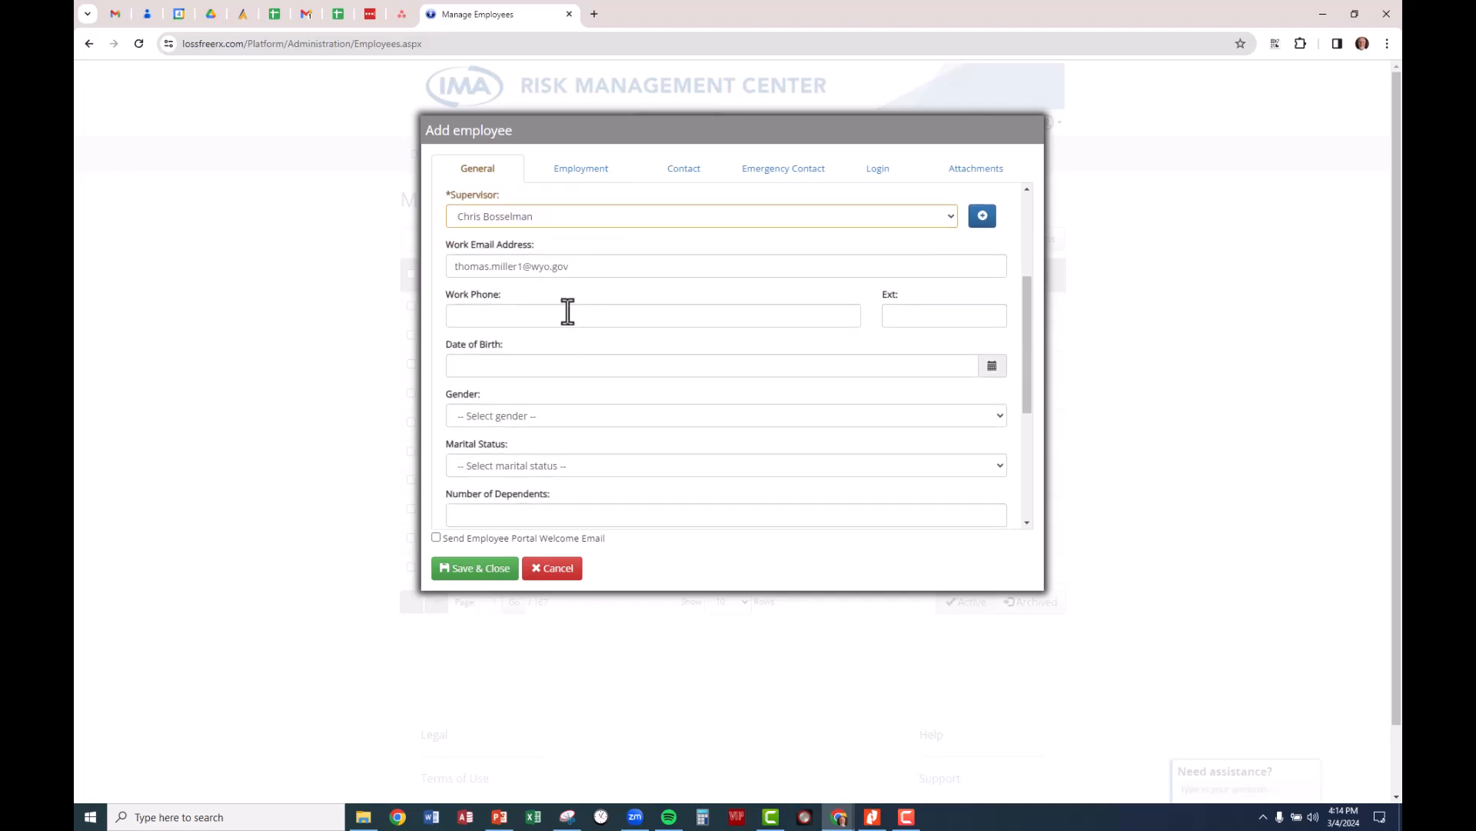
{"action": "scroll", "coordinate": [568, 310], "scroll_direction": "down", "scroll_amount": 1}
{"action": "scroll", "coordinate": [567, 311], "scroll_direction": "down", "scroll_amount": 1}
{"action": "scroll", "coordinate": [569, 319], "scroll_direction": "down", "scroll_amount": 1}
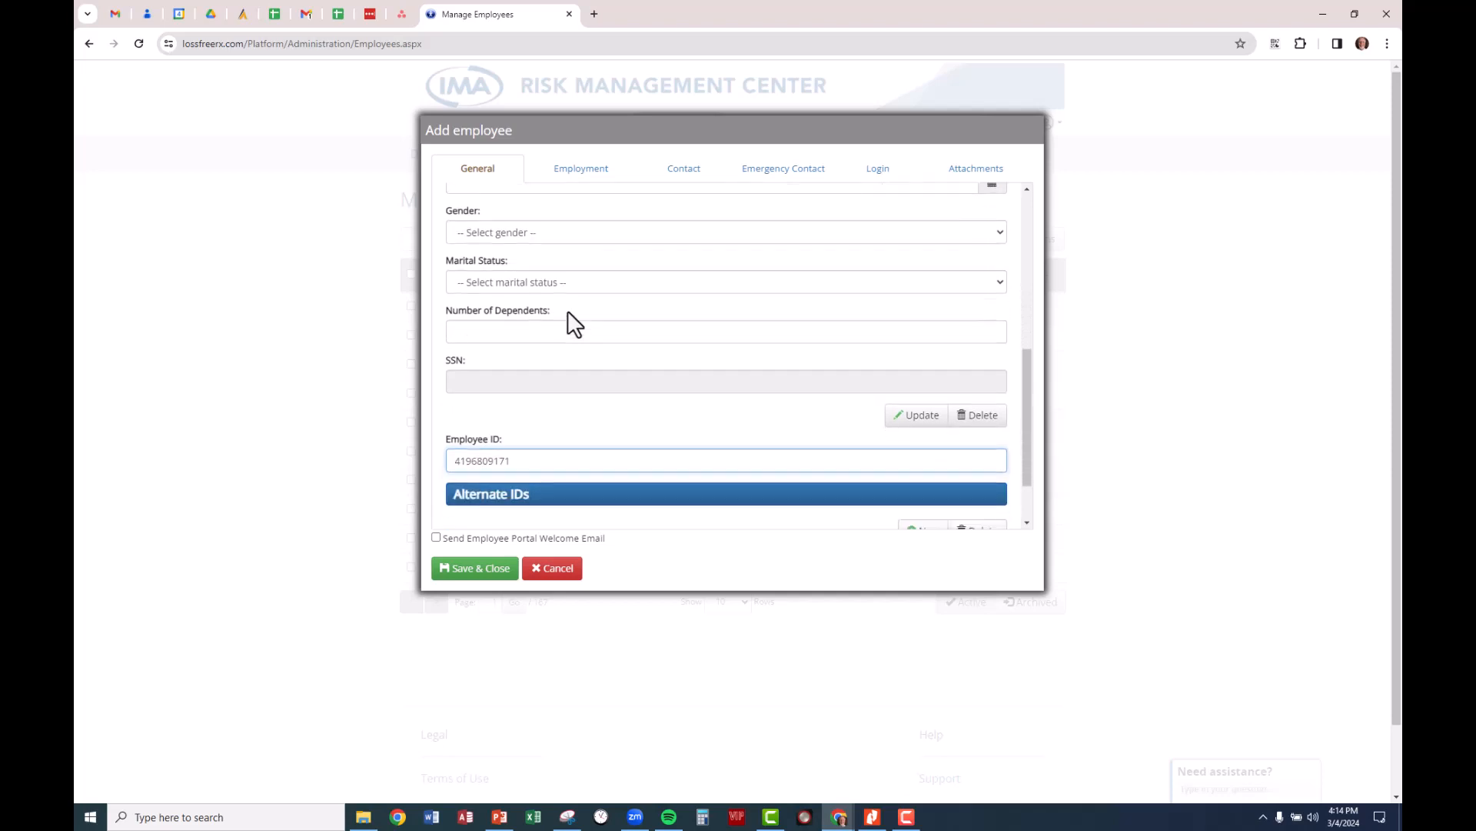
{"action": "scroll", "coordinate": [567, 312], "scroll_direction": "down", "scroll_amount": 1}
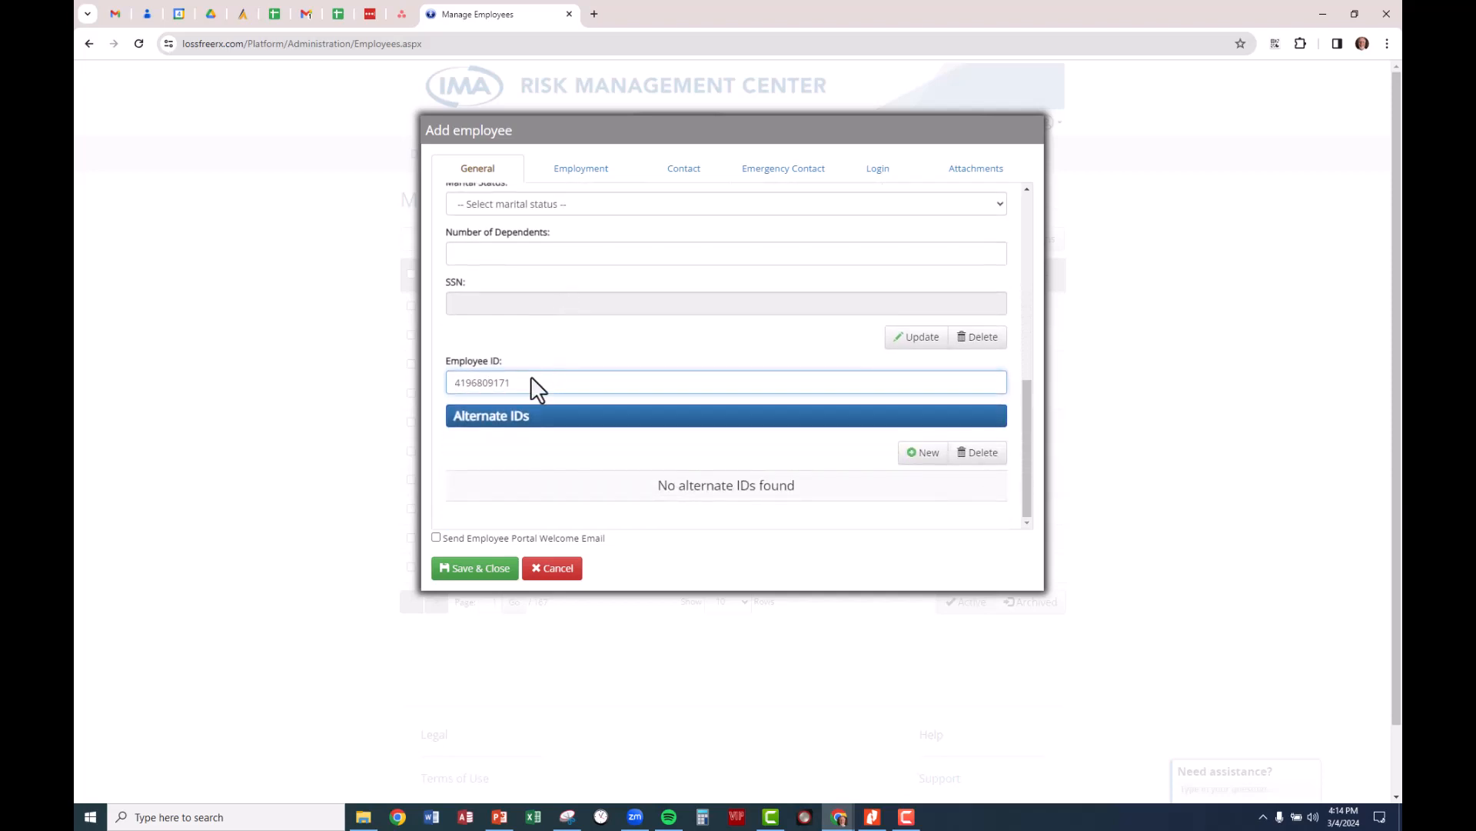
{"action": "left_click", "coordinate": [487, 572]}
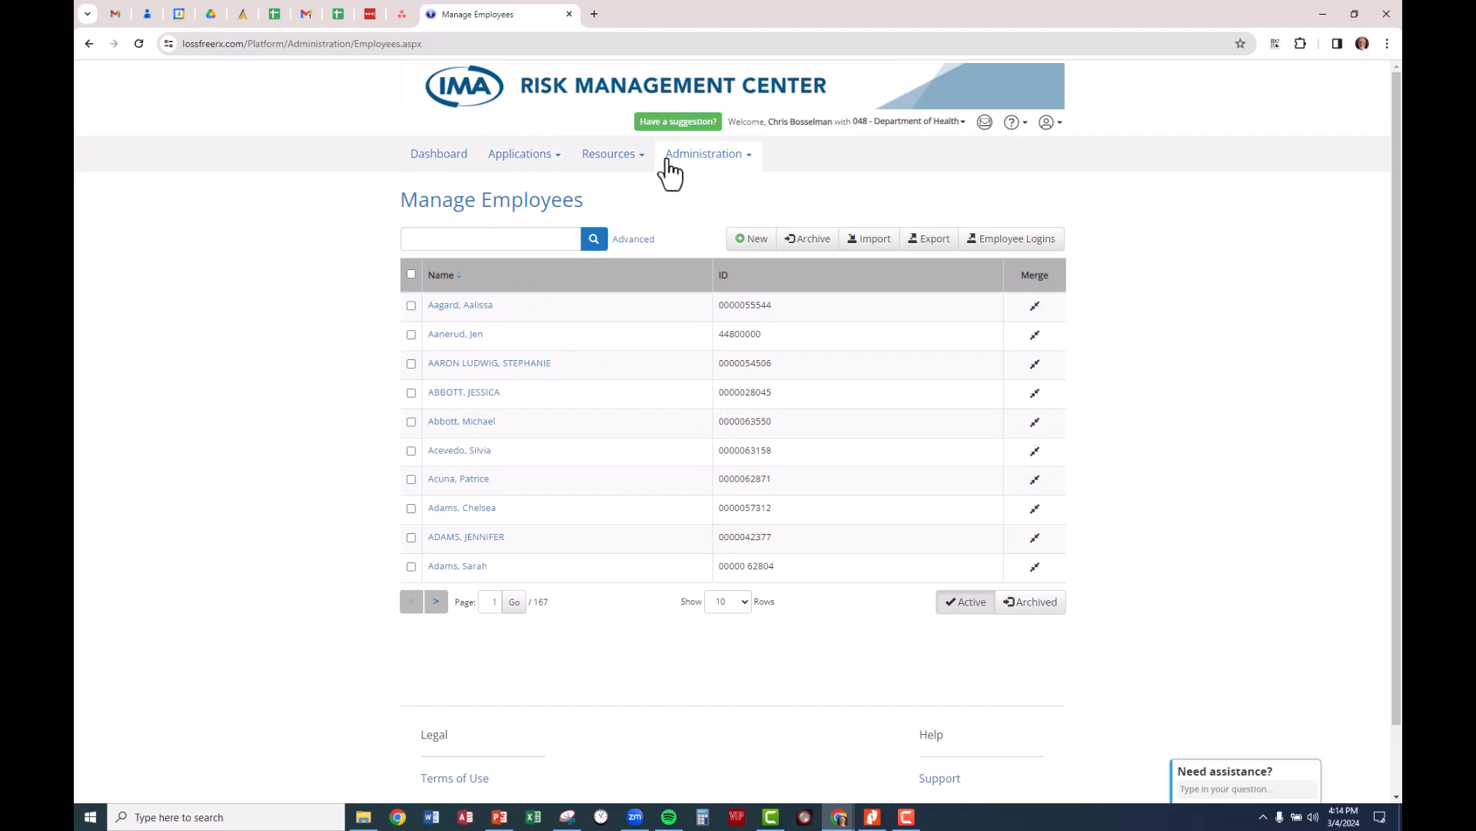
Open the Training Track application and display its training schedule by employee
{"action": "left_click", "coordinate": [531, 160]}
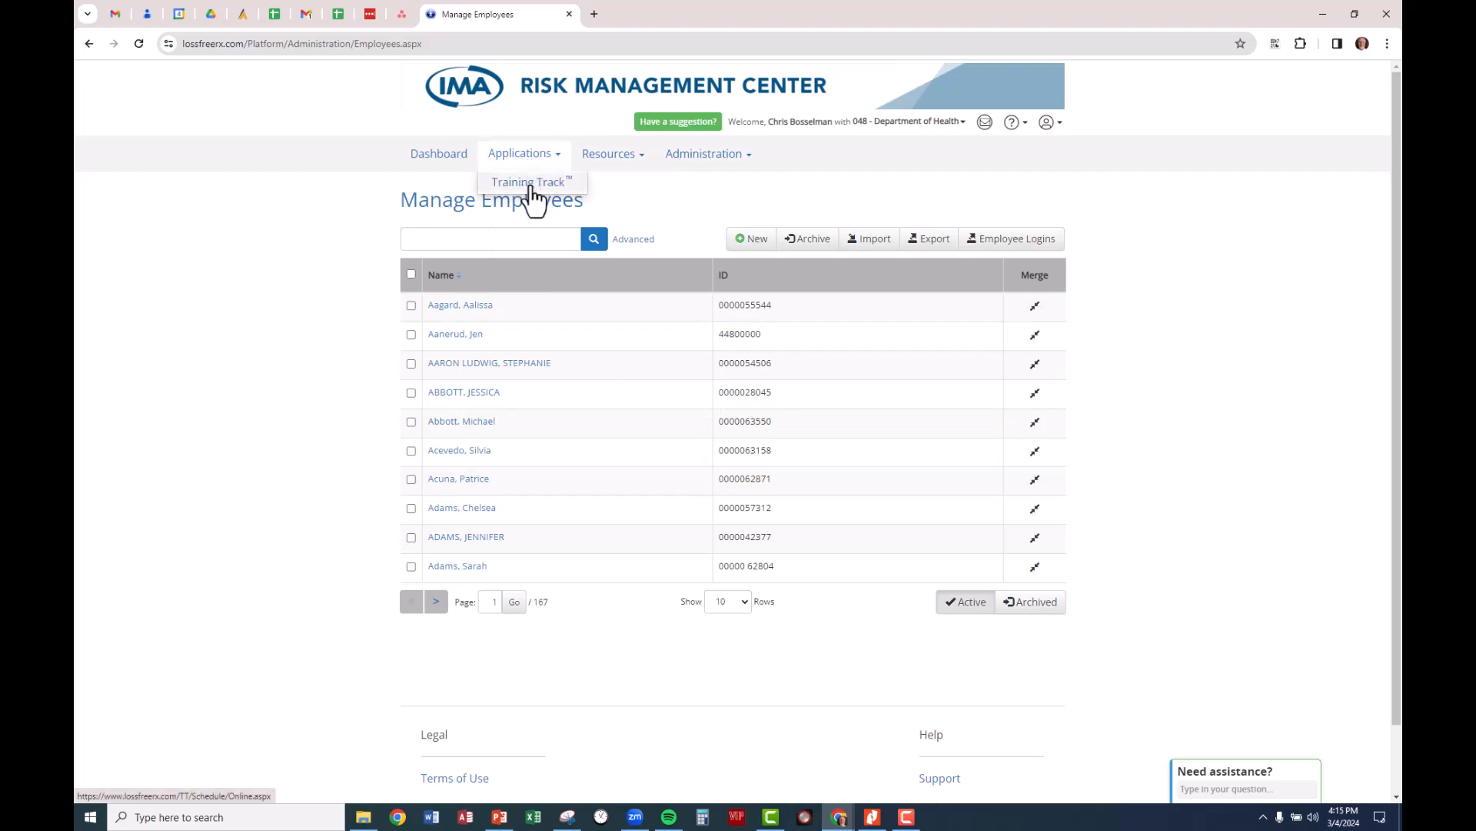
{"action": "left_click", "coordinate": [531, 183]}
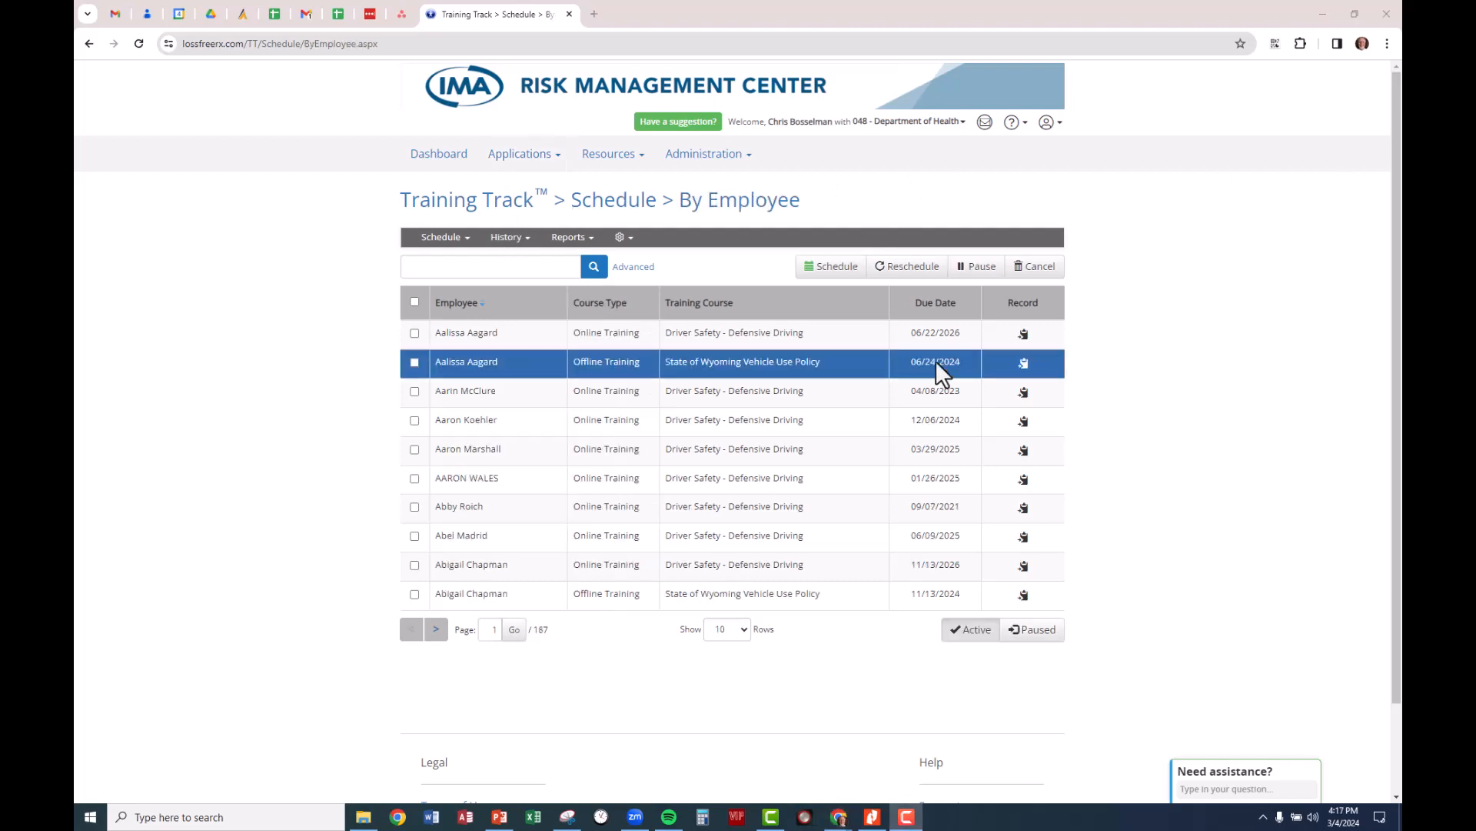
{"action": "left_click", "coordinate": [468, 241]}
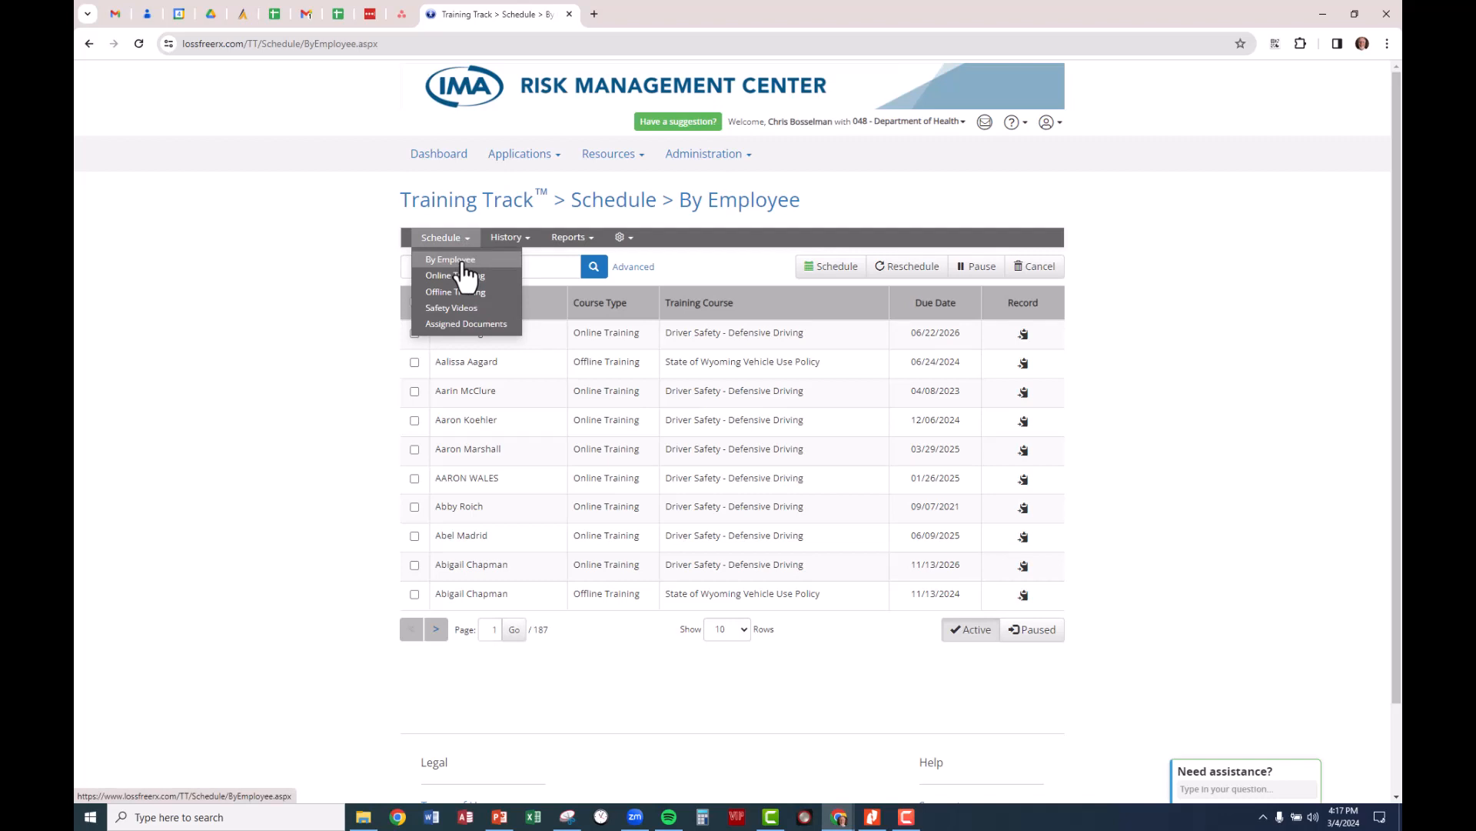
{"action": "left_click", "coordinate": [465, 261]}
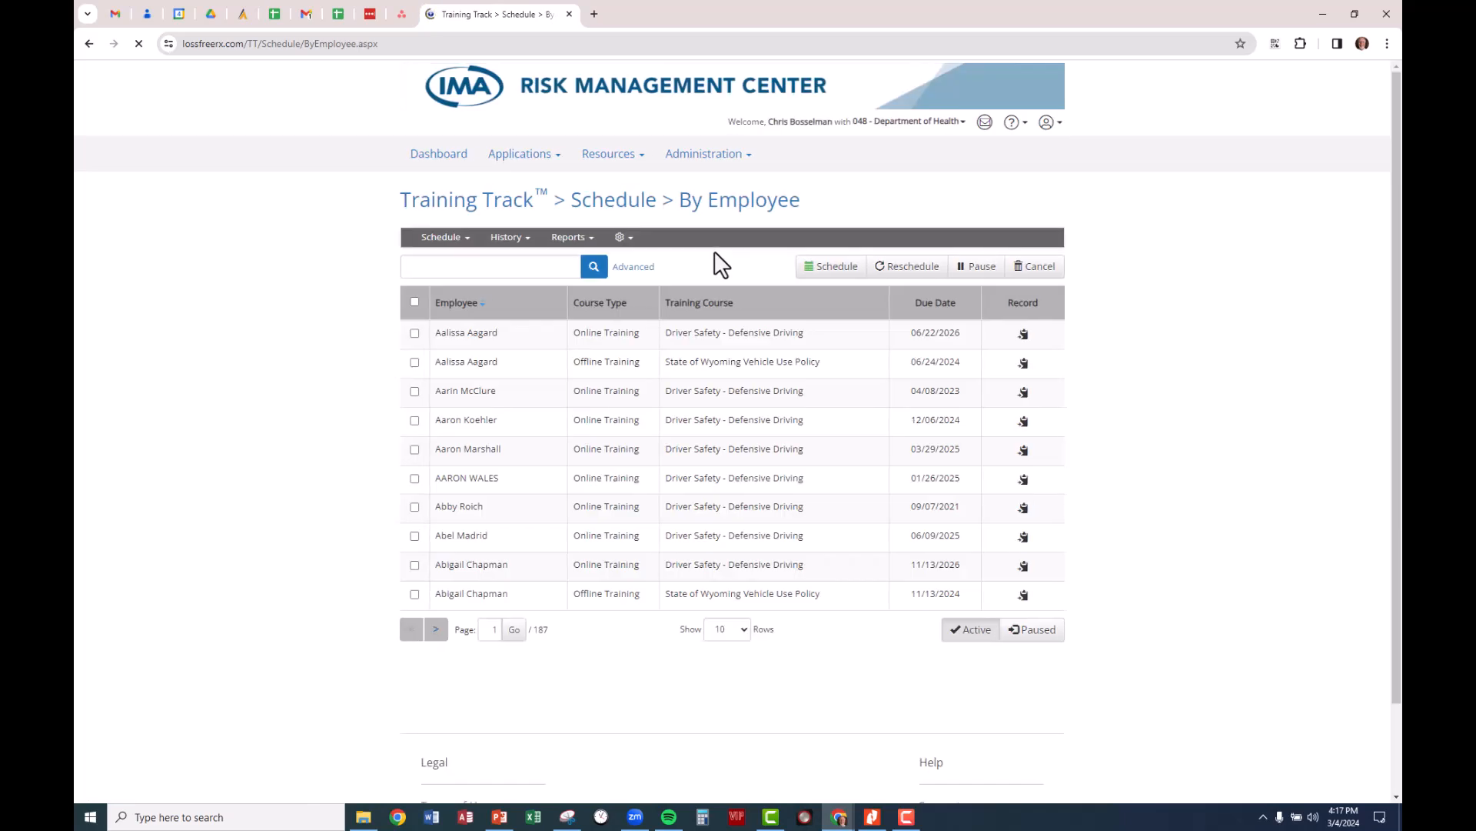
Start scheduling a training course and set its due date to 03/18/2024
{"action": "left_click", "coordinate": [823, 276]}
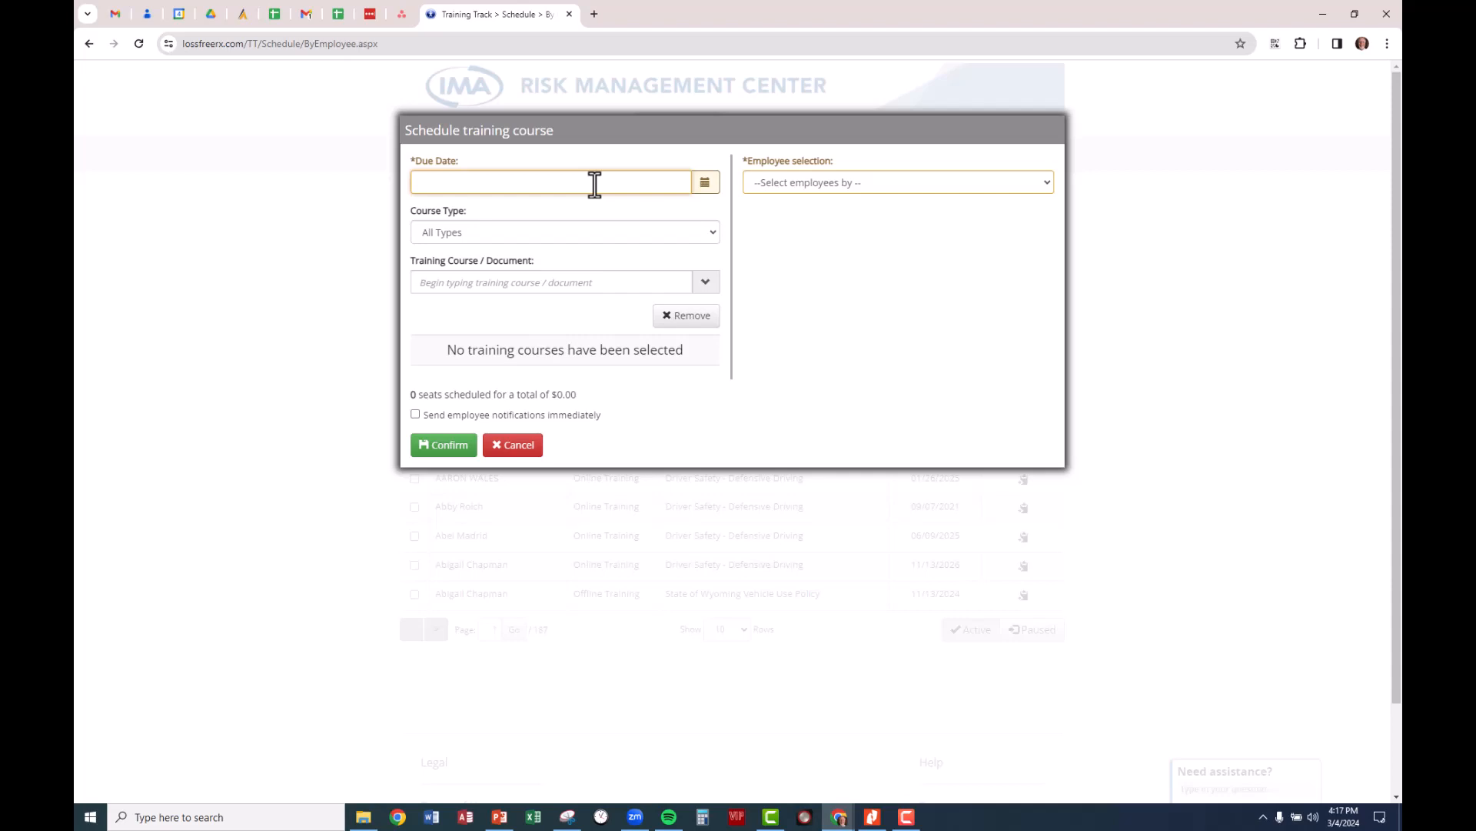
{"action": "left_click", "coordinate": [704, 185]}
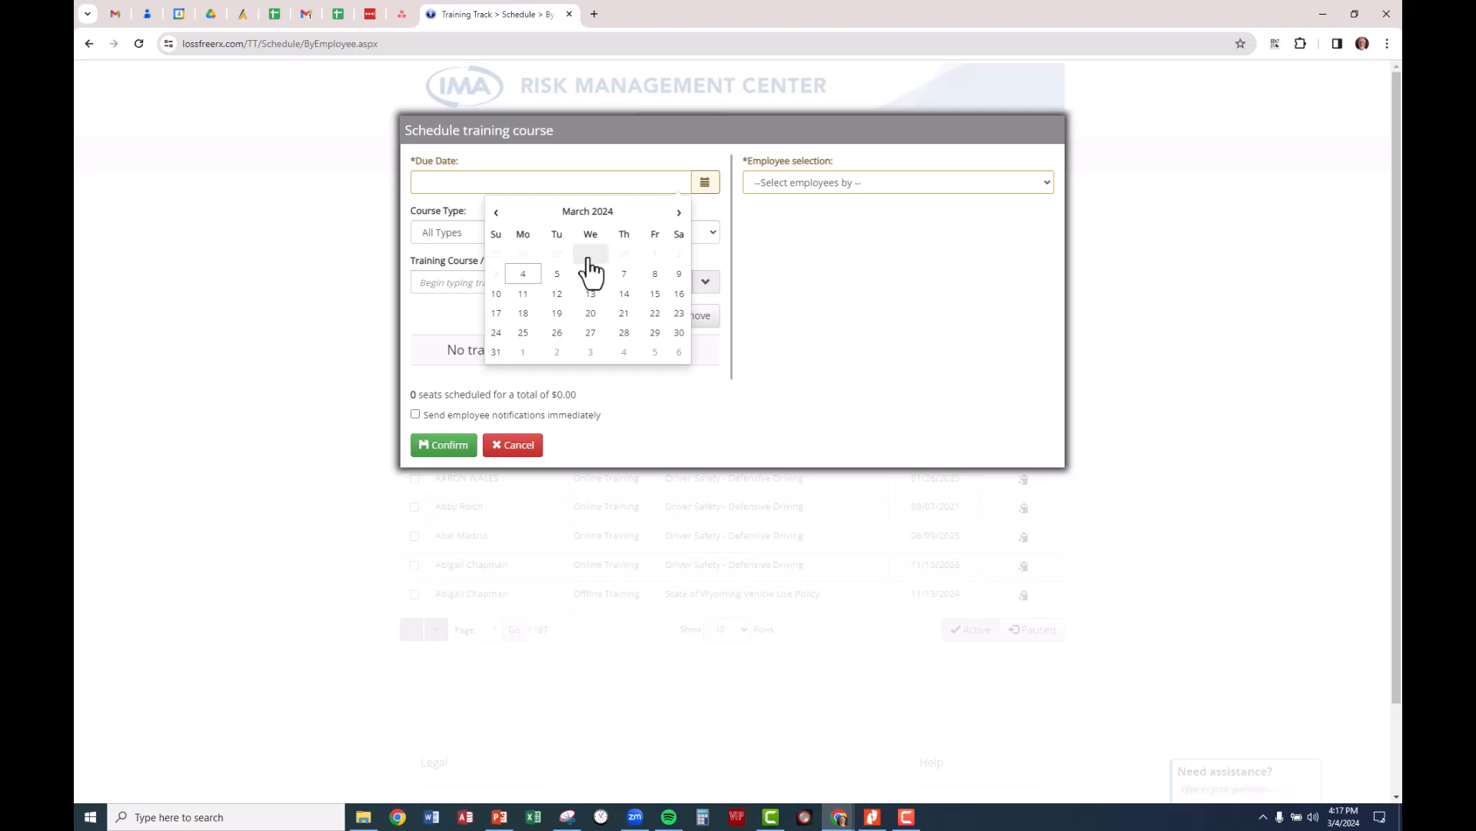
{"action": "left_click", "coordinate": [527, 318]}
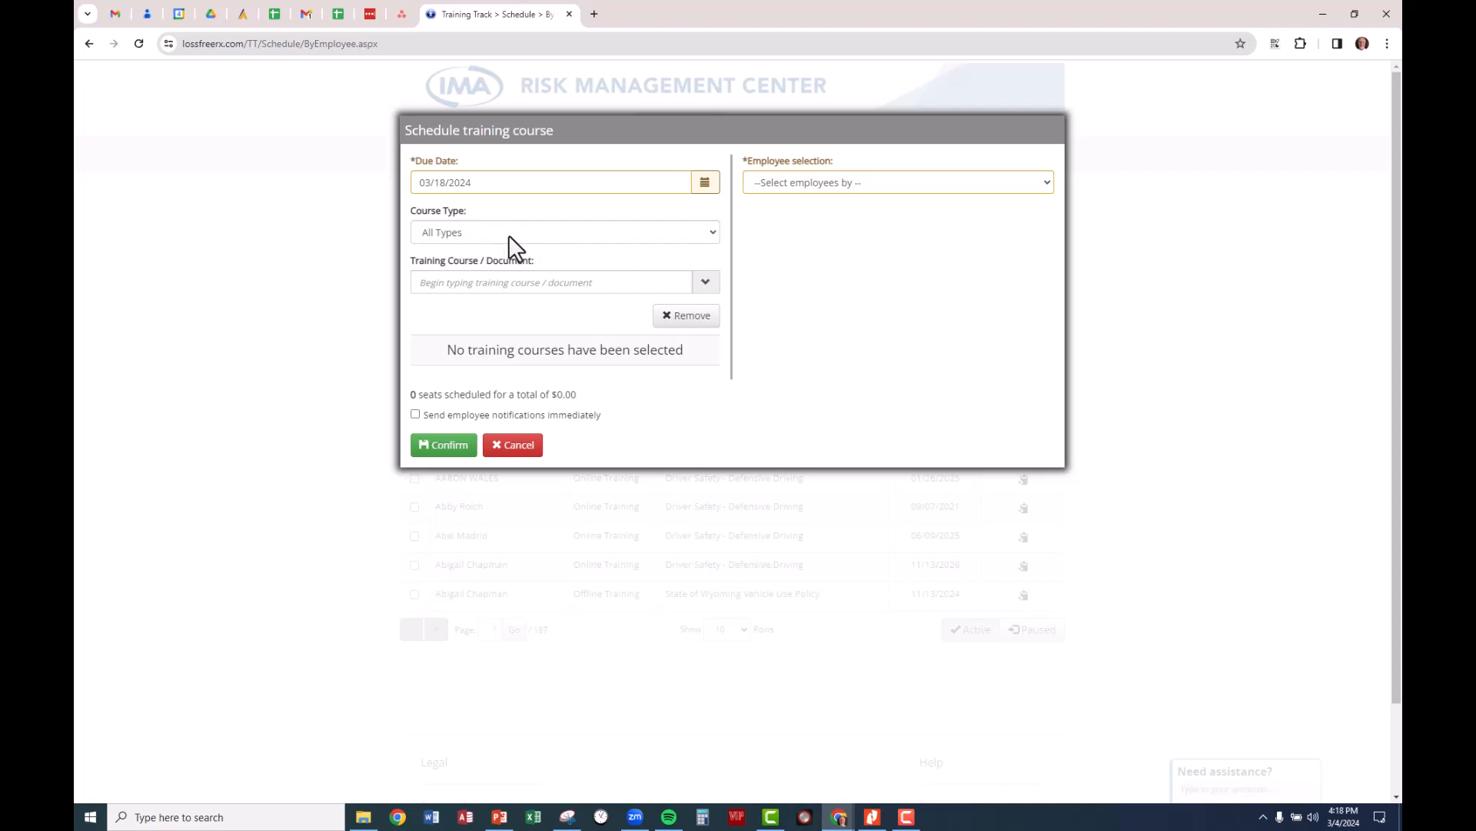
Find courses matching "defen" and add Driver Safety - Defensive Driving (Online Training) to the scheduled training
{"action": "left_click", "coordinate": [515, 281]}
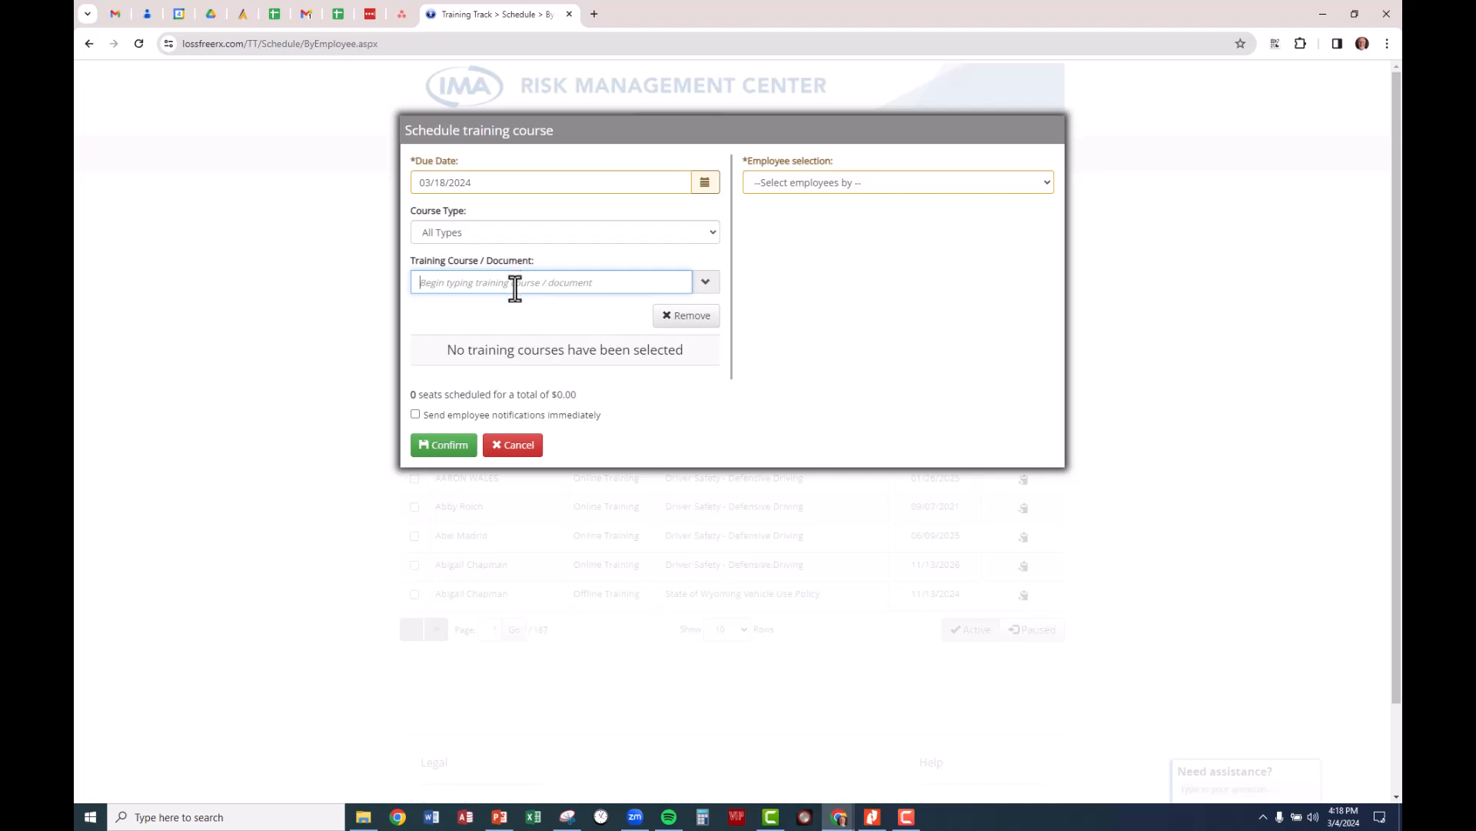
{"action": "type", "text": "defen"}
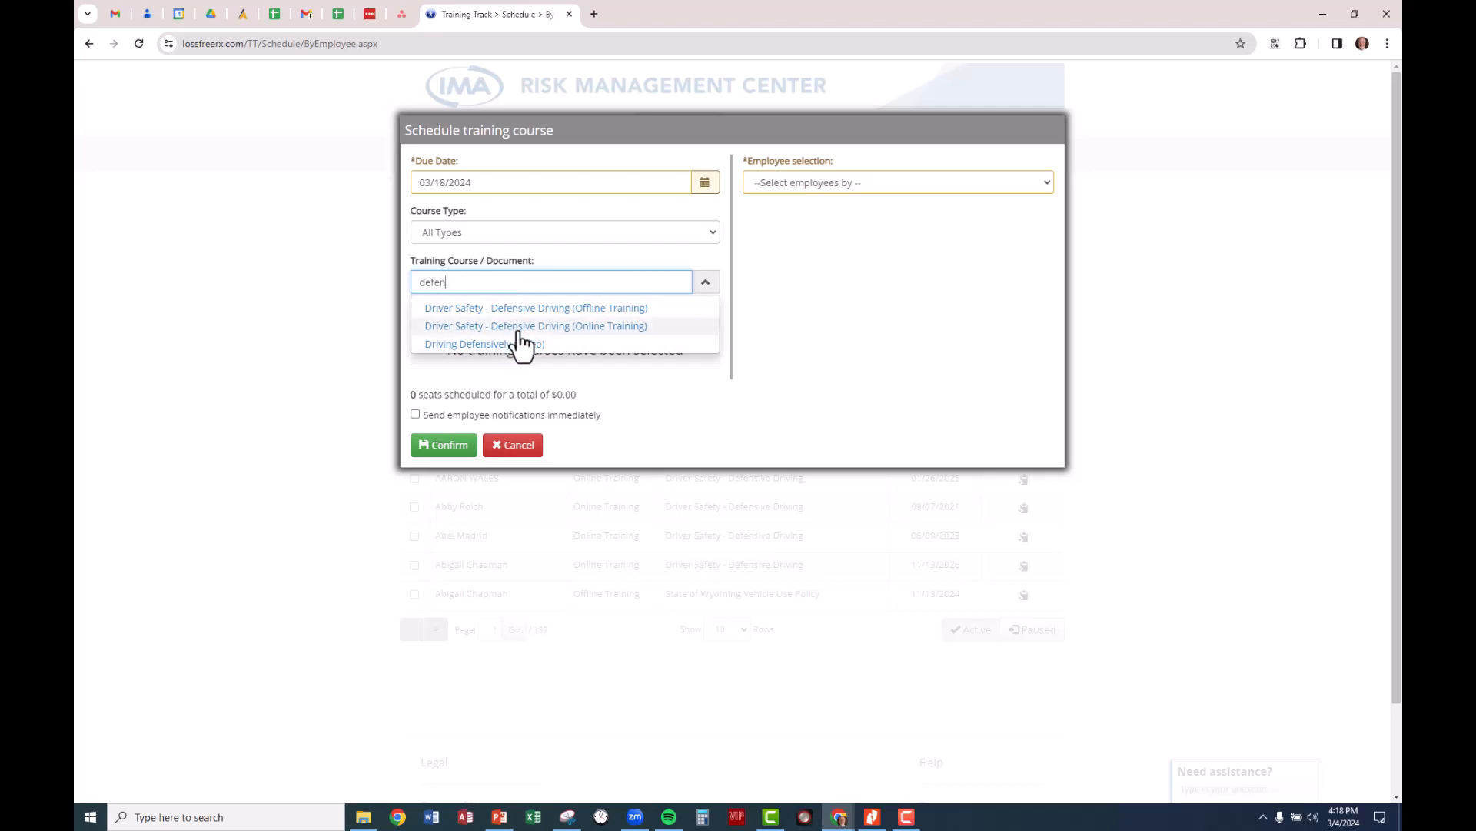
{"action": "left_click", "coordinate": [550, 326]}
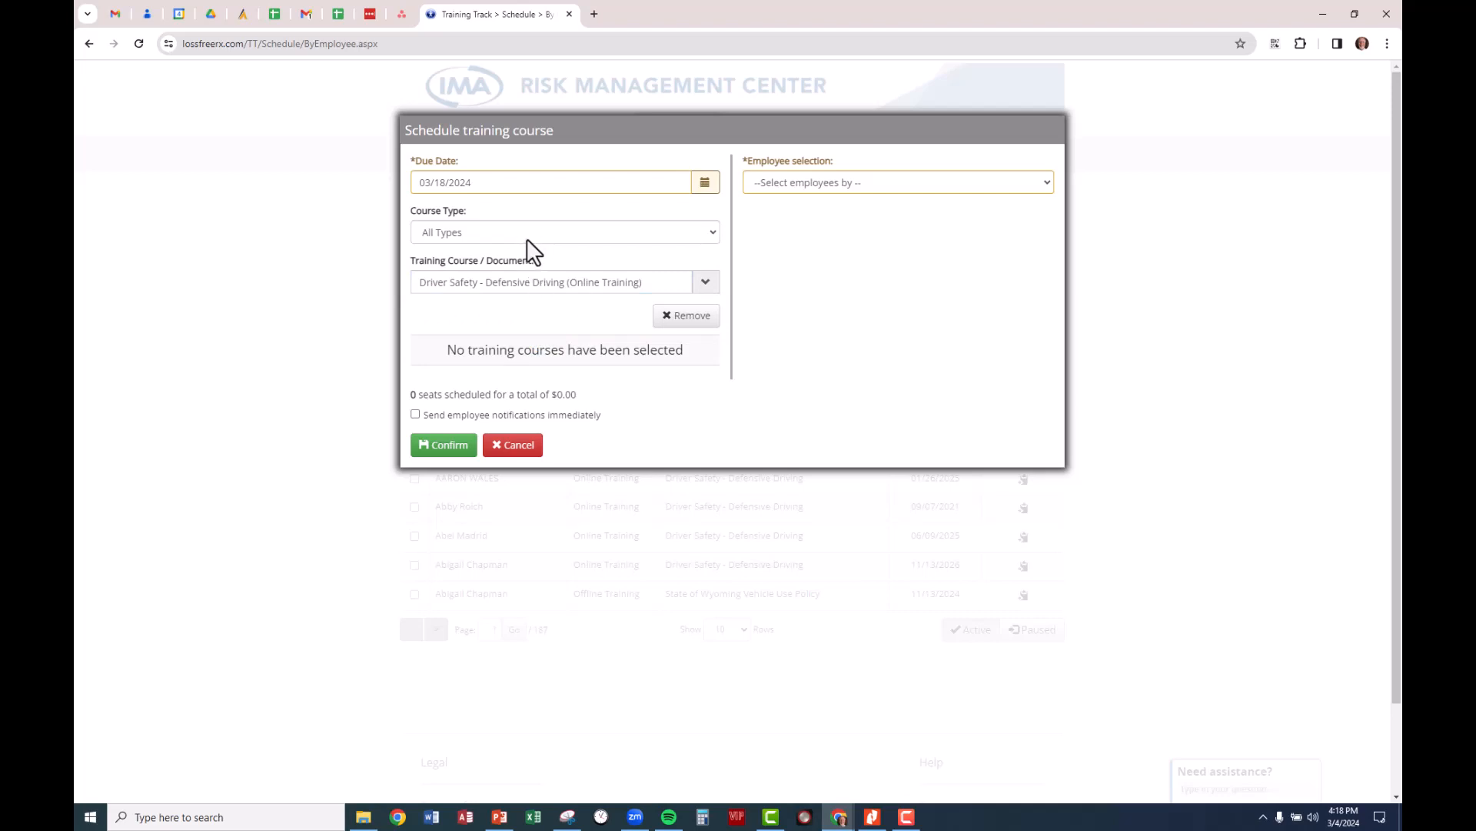
Add the State of Wyoming Vehicle Use Policy (Offline Training) course and enable sending employee notifications immediately
{"action": "left_click", "coordinate": [530, 283]}
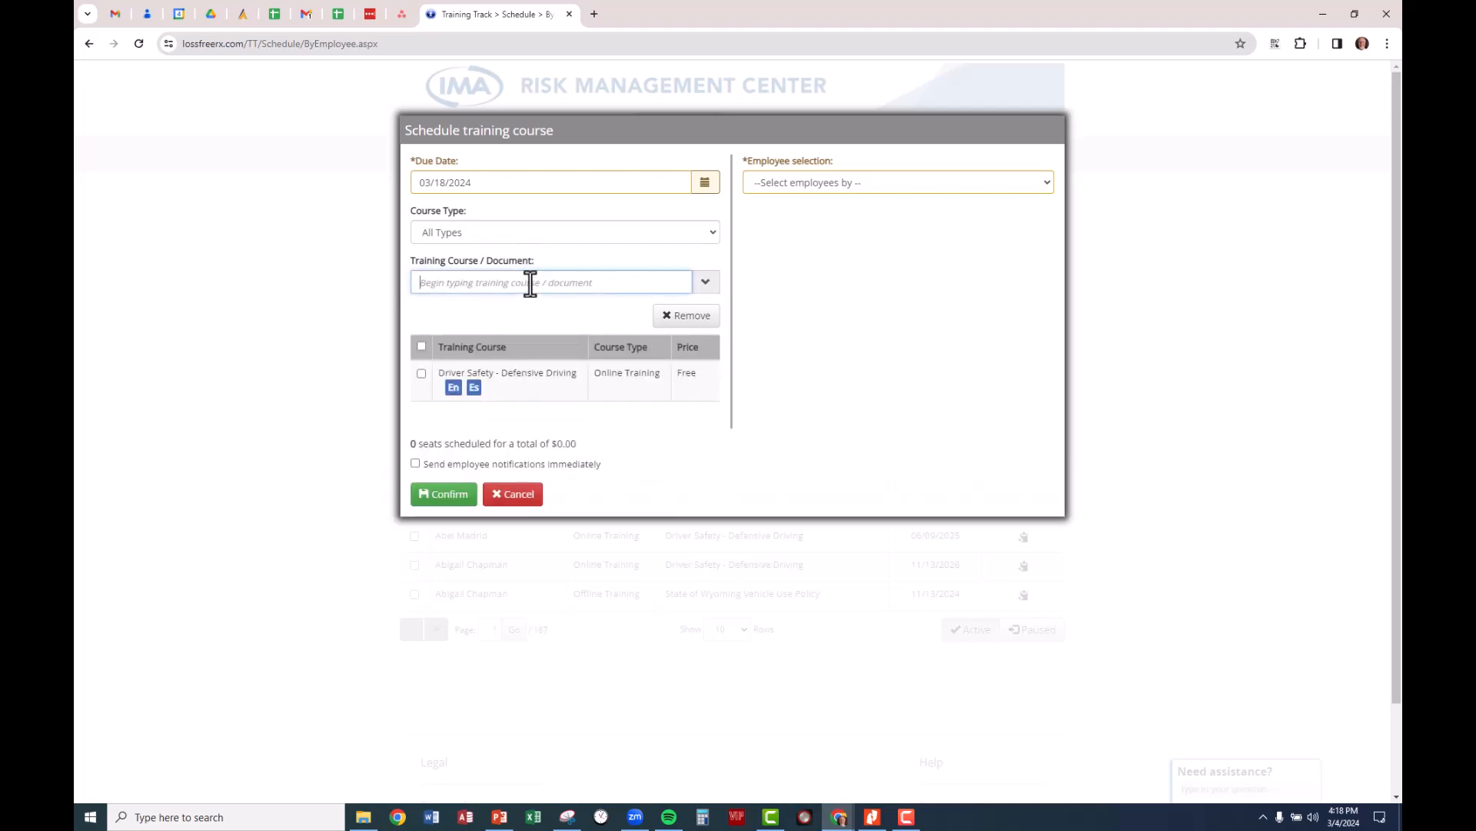
{"action": "type", "text": "vehicle"}
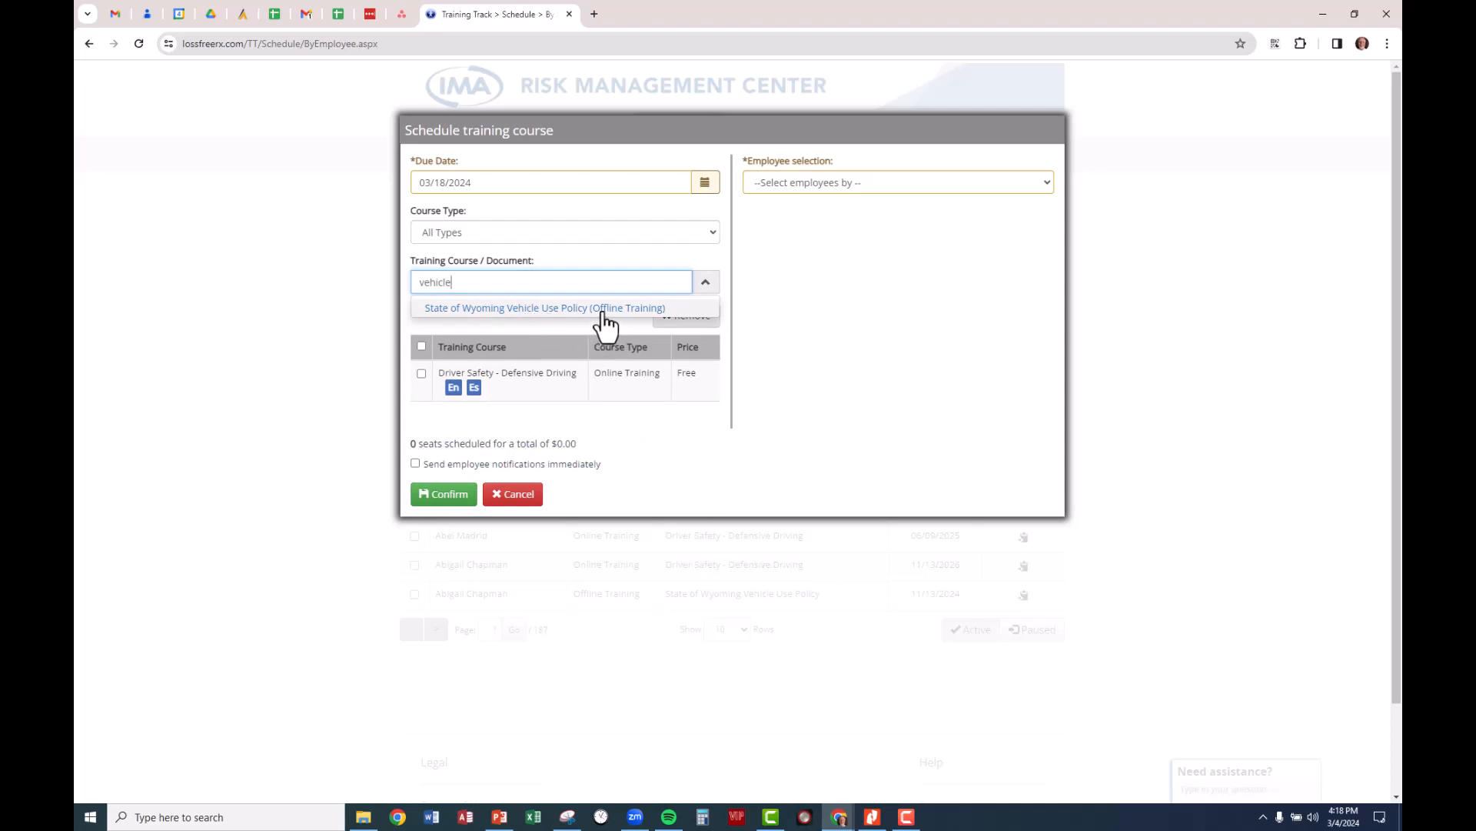
{"action": "left_click", "coordinate": [512, 309]}
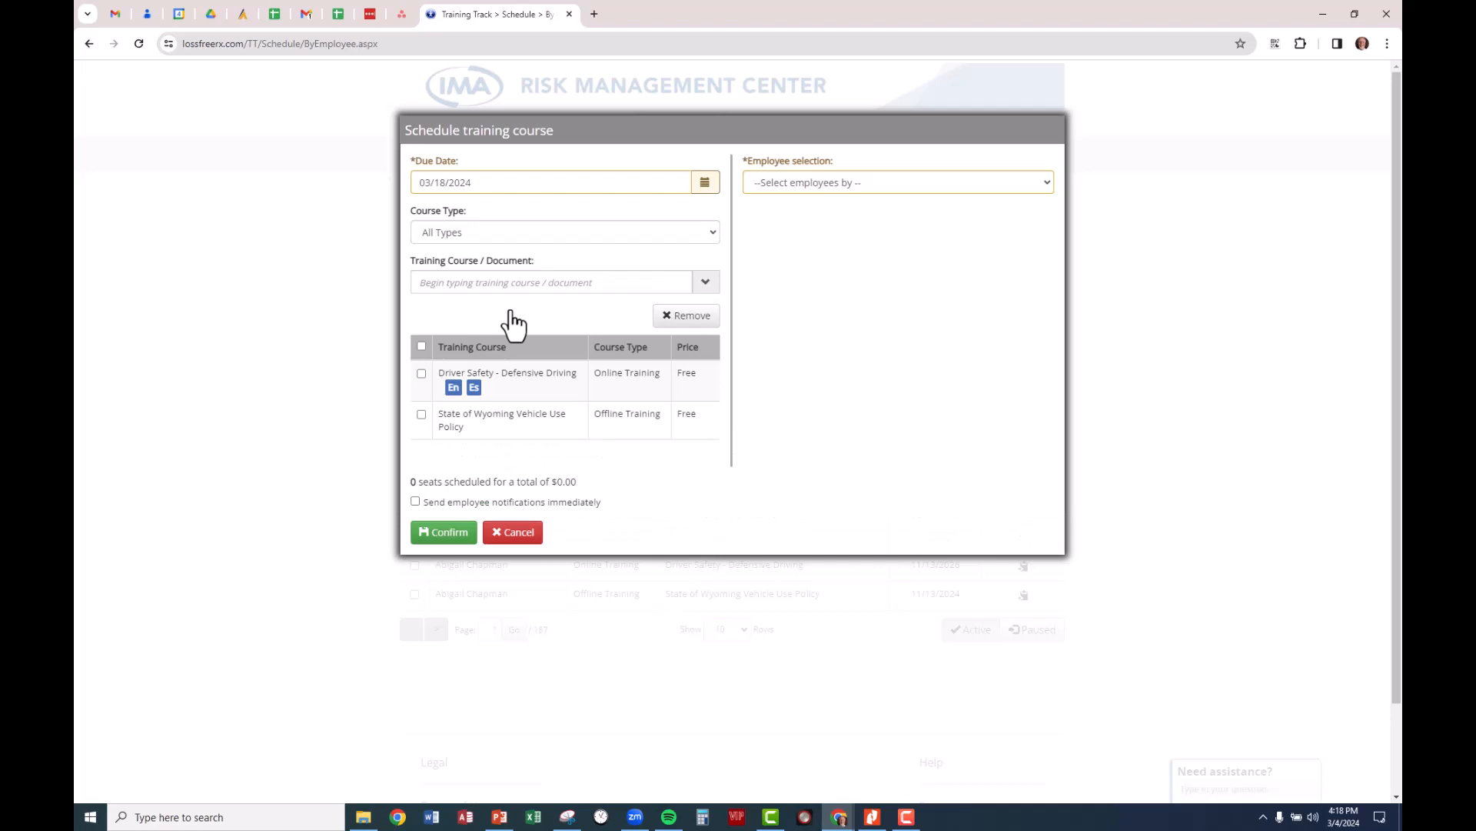
{"action": "left_click", "coordinate": [457, 371]}
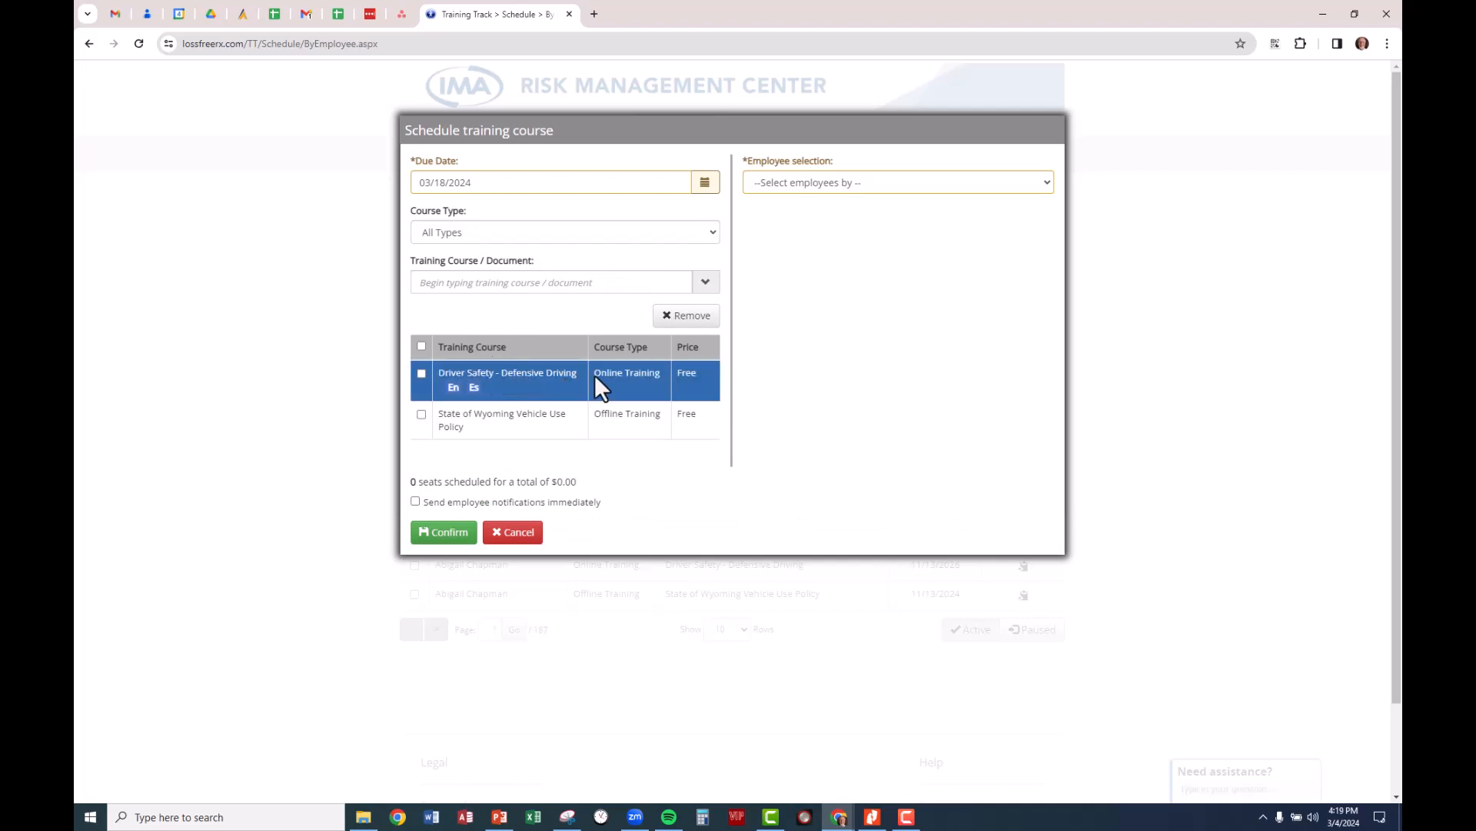
{"action": "left_click", "coordinate": [522, 413]}
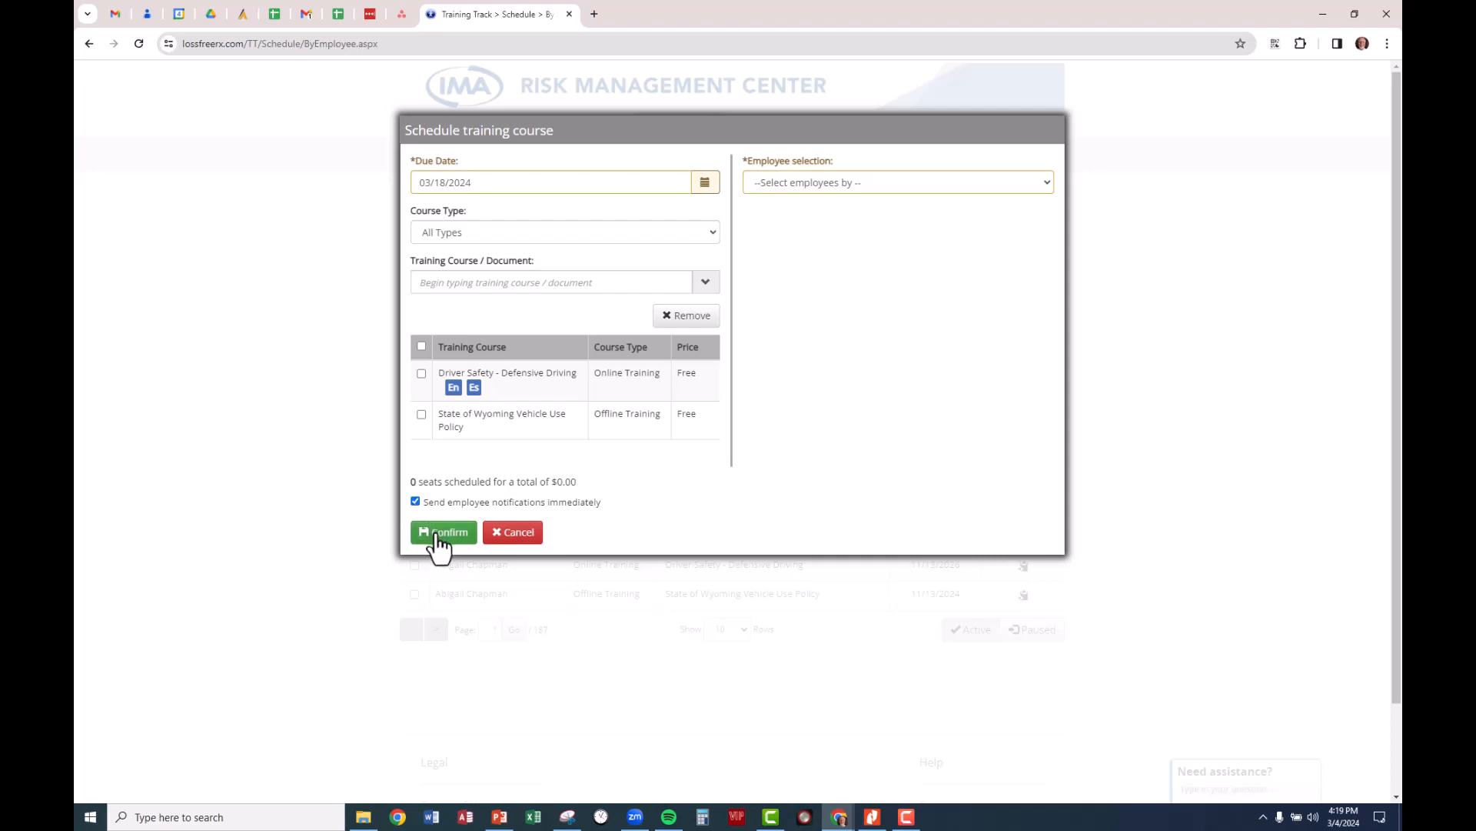
Set the employee selection to Employee and check the new employee's name in the Gmail request before returning to the training form
{"action": "left_click", "coordinate": [842, 185]}
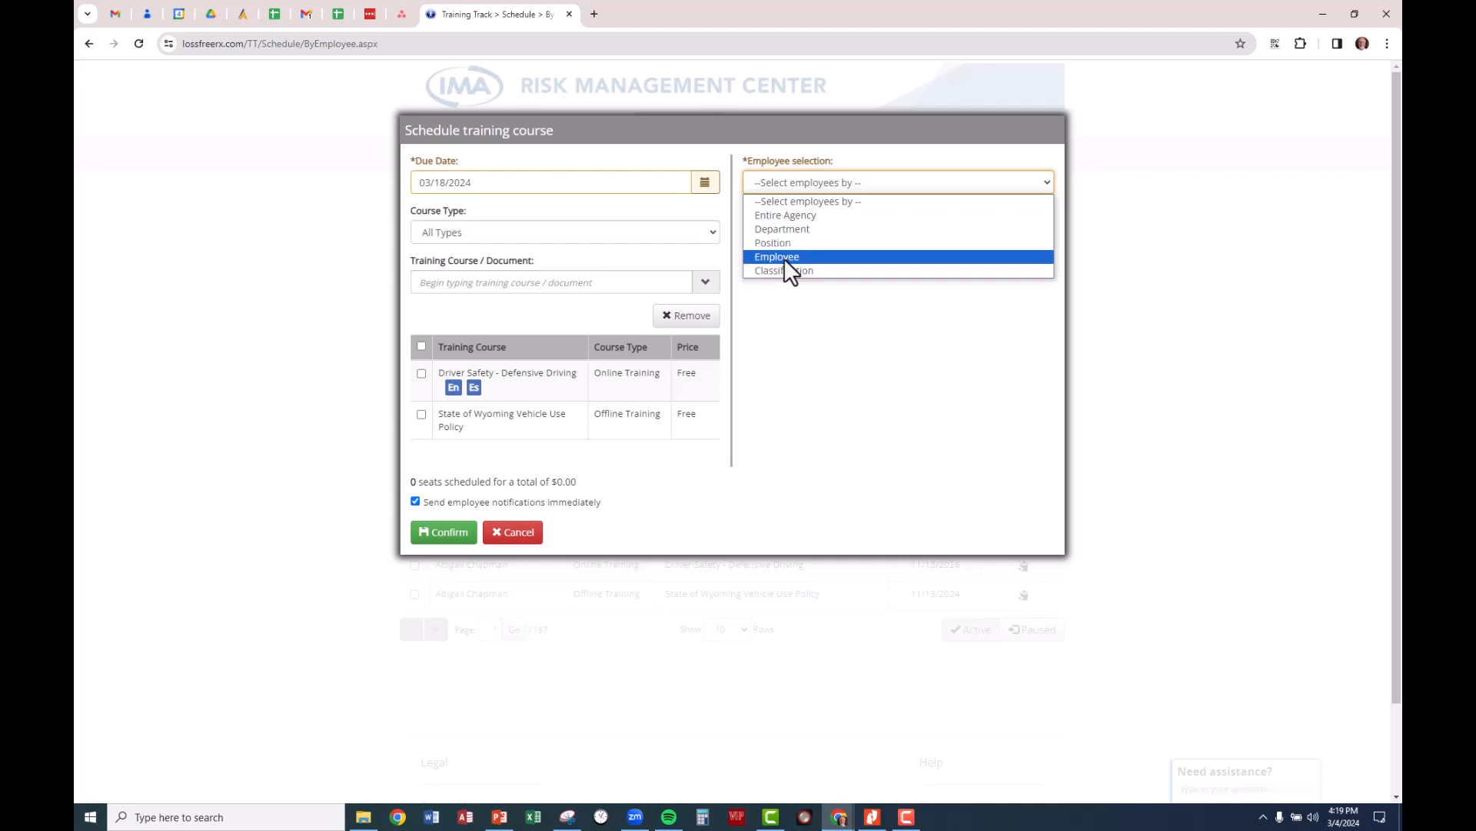
{"action": "left_click", "coordinate": [784, 258]}
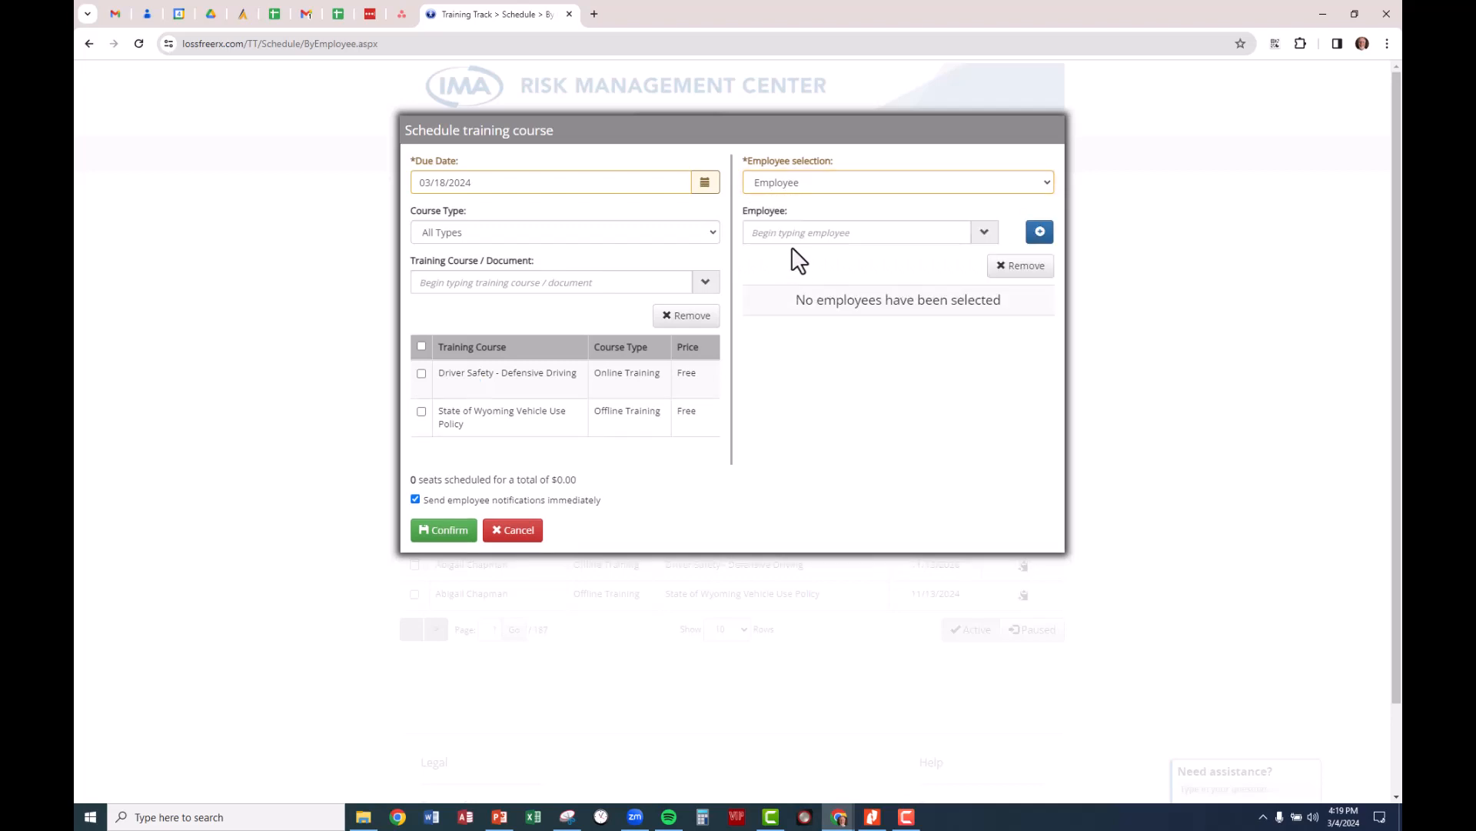
{"action": "left_click", "coordinate": [798, 233]}
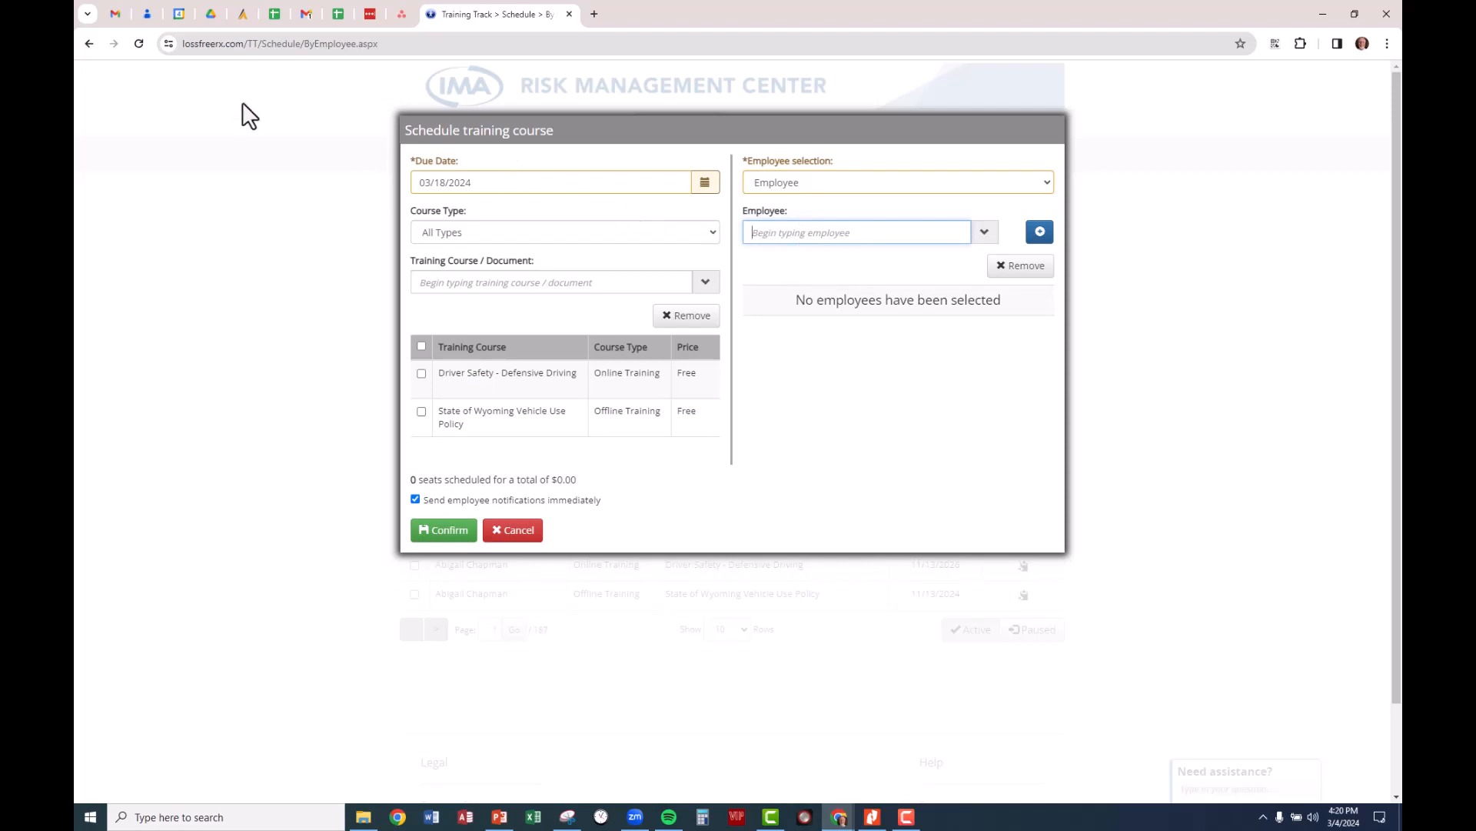
{"action": "left_click", "coordinate": [116, 14]}
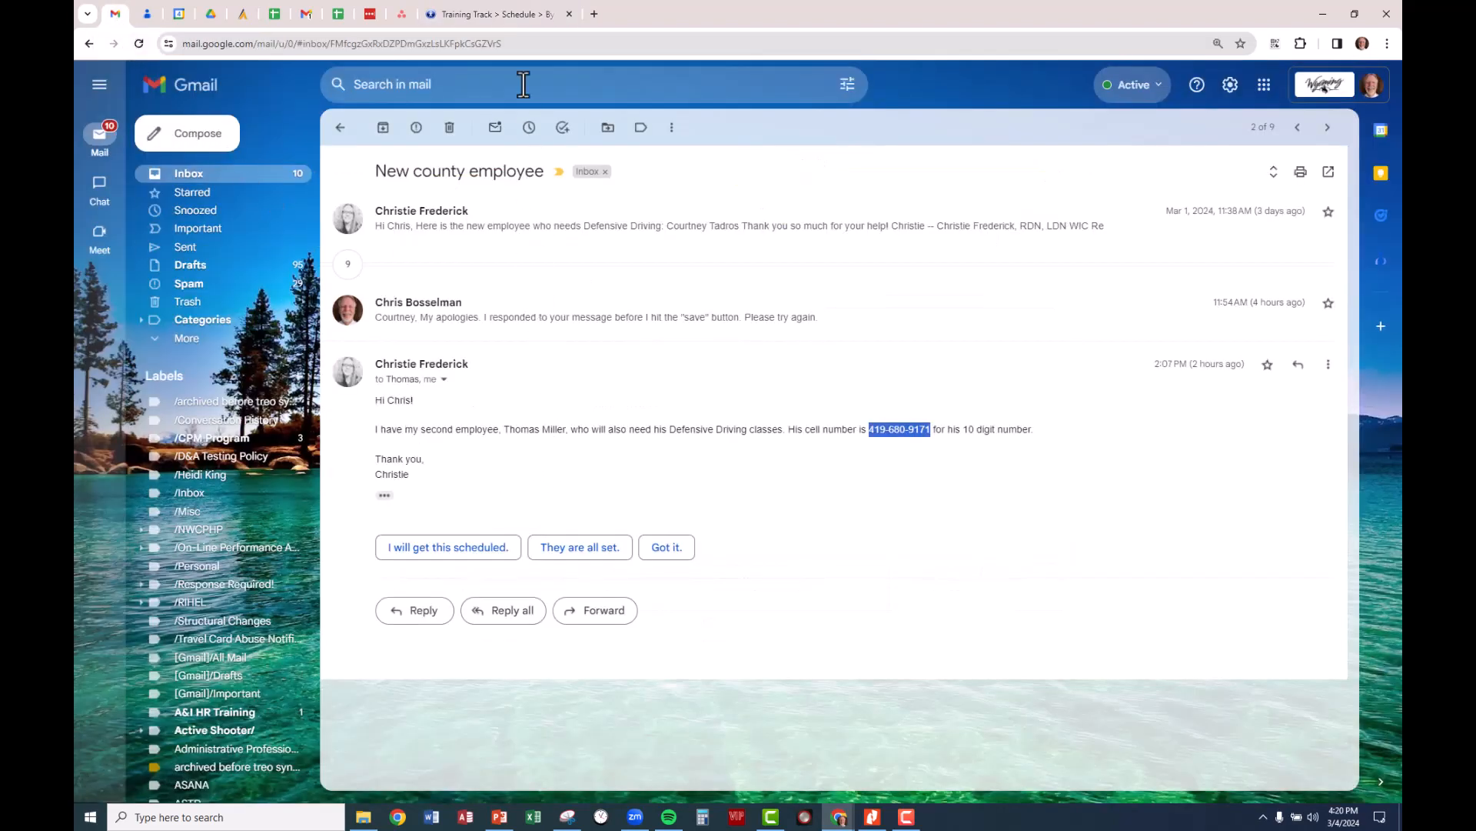
{"action": "left_click", "coordinate": [473, 16]}
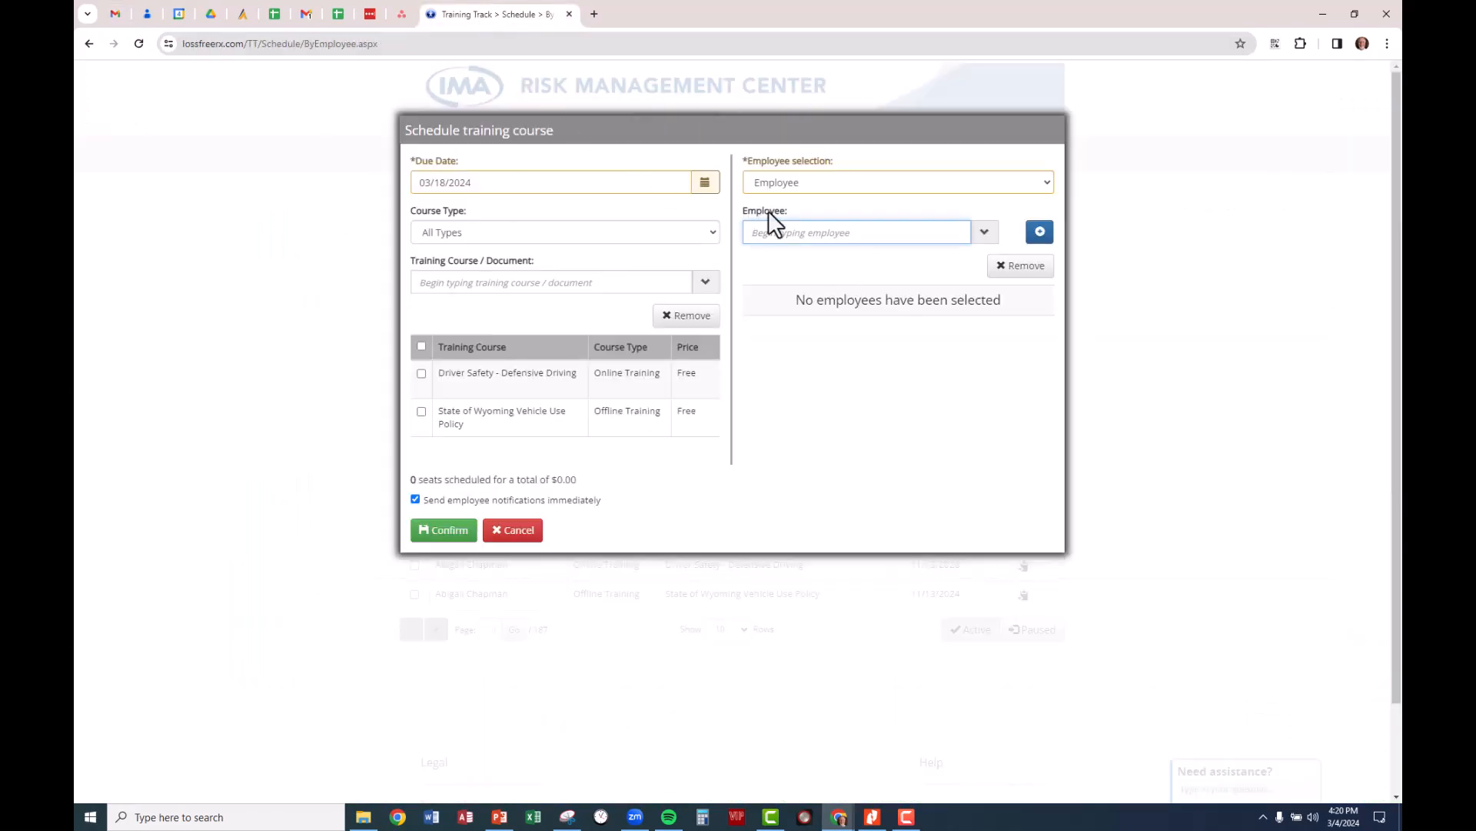
Find the new employee by last name, add them to the scheduled training, and confirm the assignment
{"action": "left_click", "coordinate": [828, 232]}
{"action": "type", "text": "miller"}
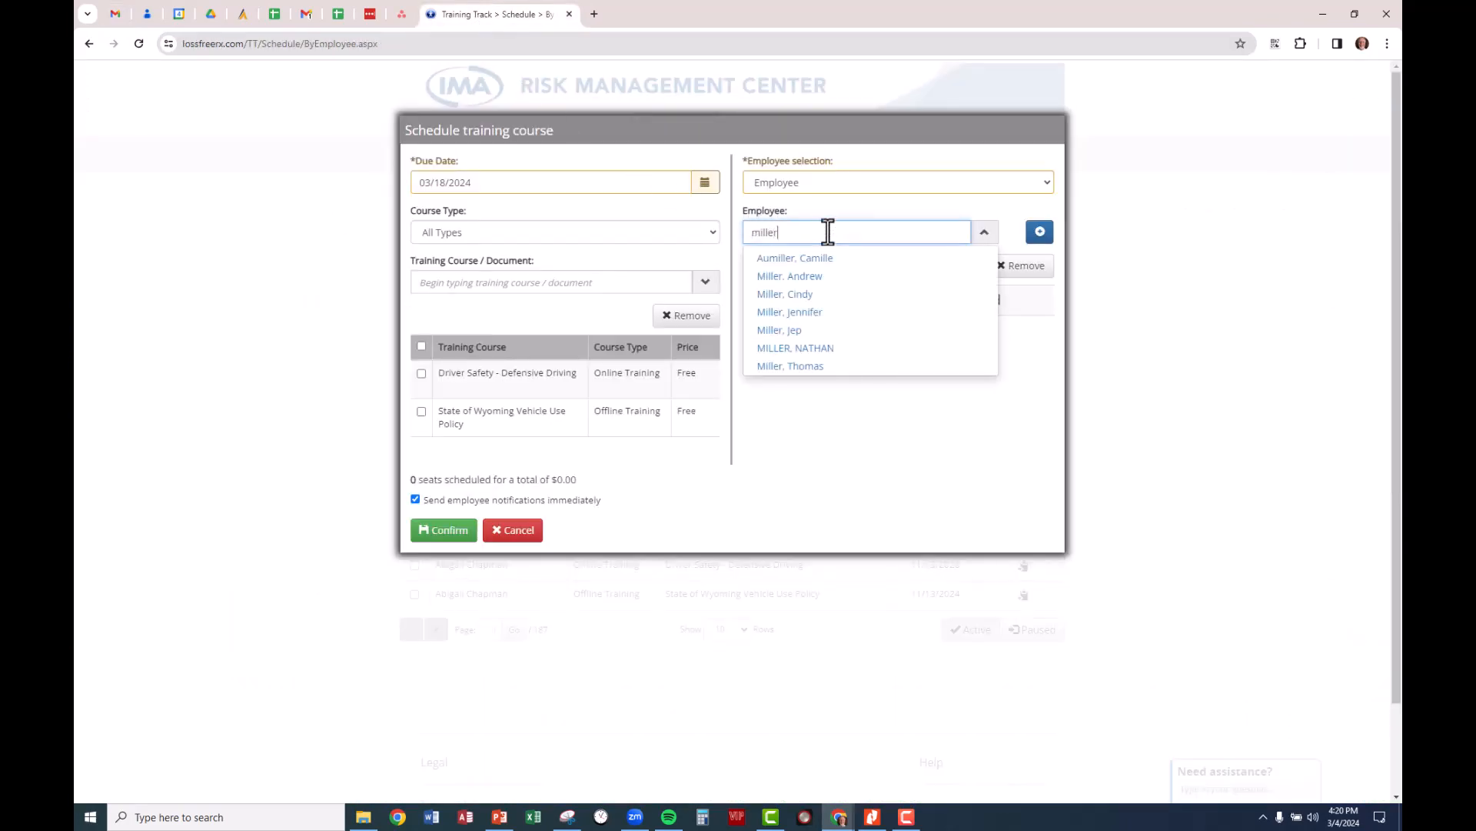
{"action": "left_click", "coordinate": [794, 368]}
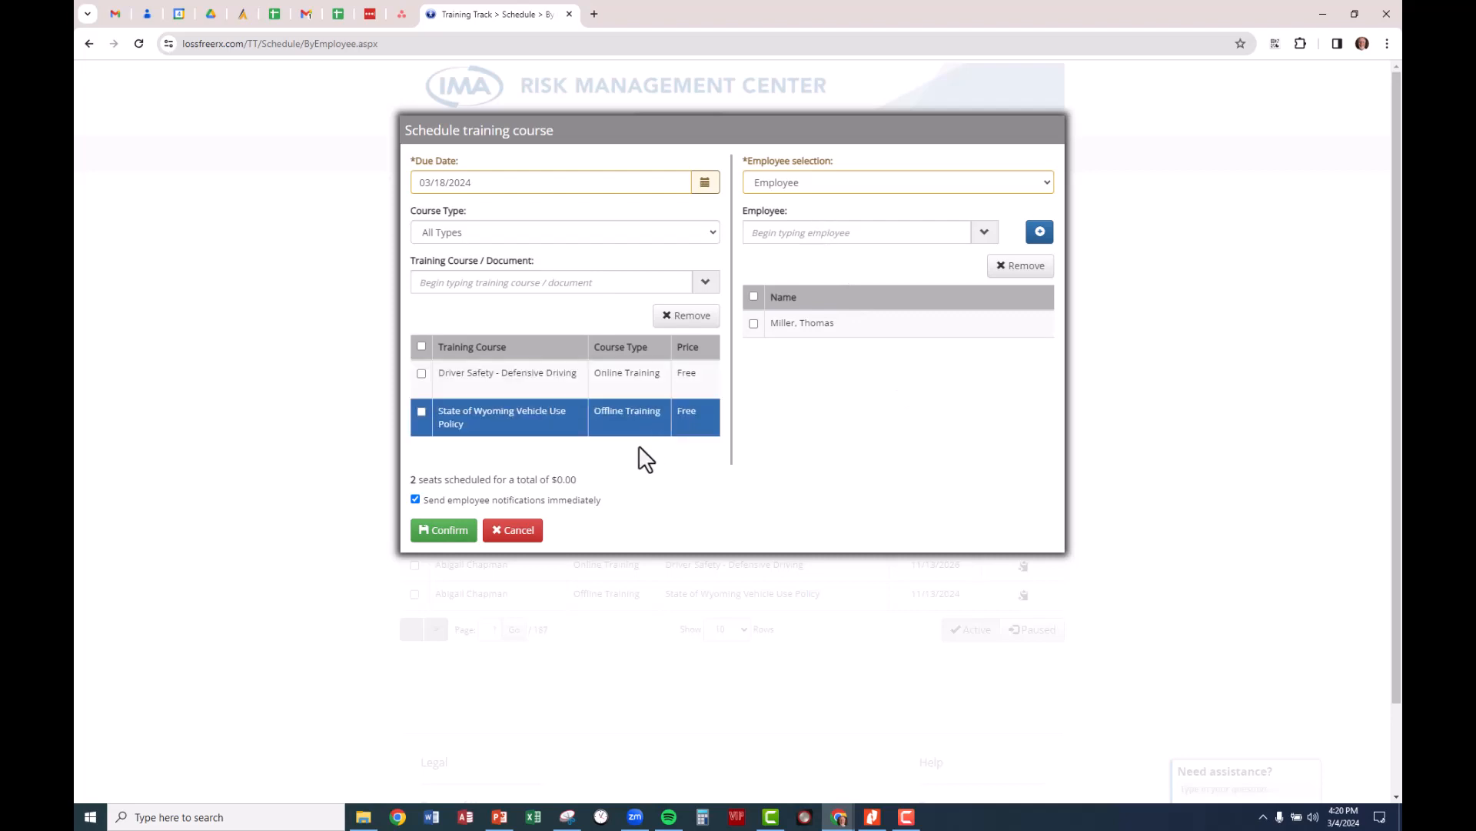
{"action": "left_click", "coordinate": [443, 533]}
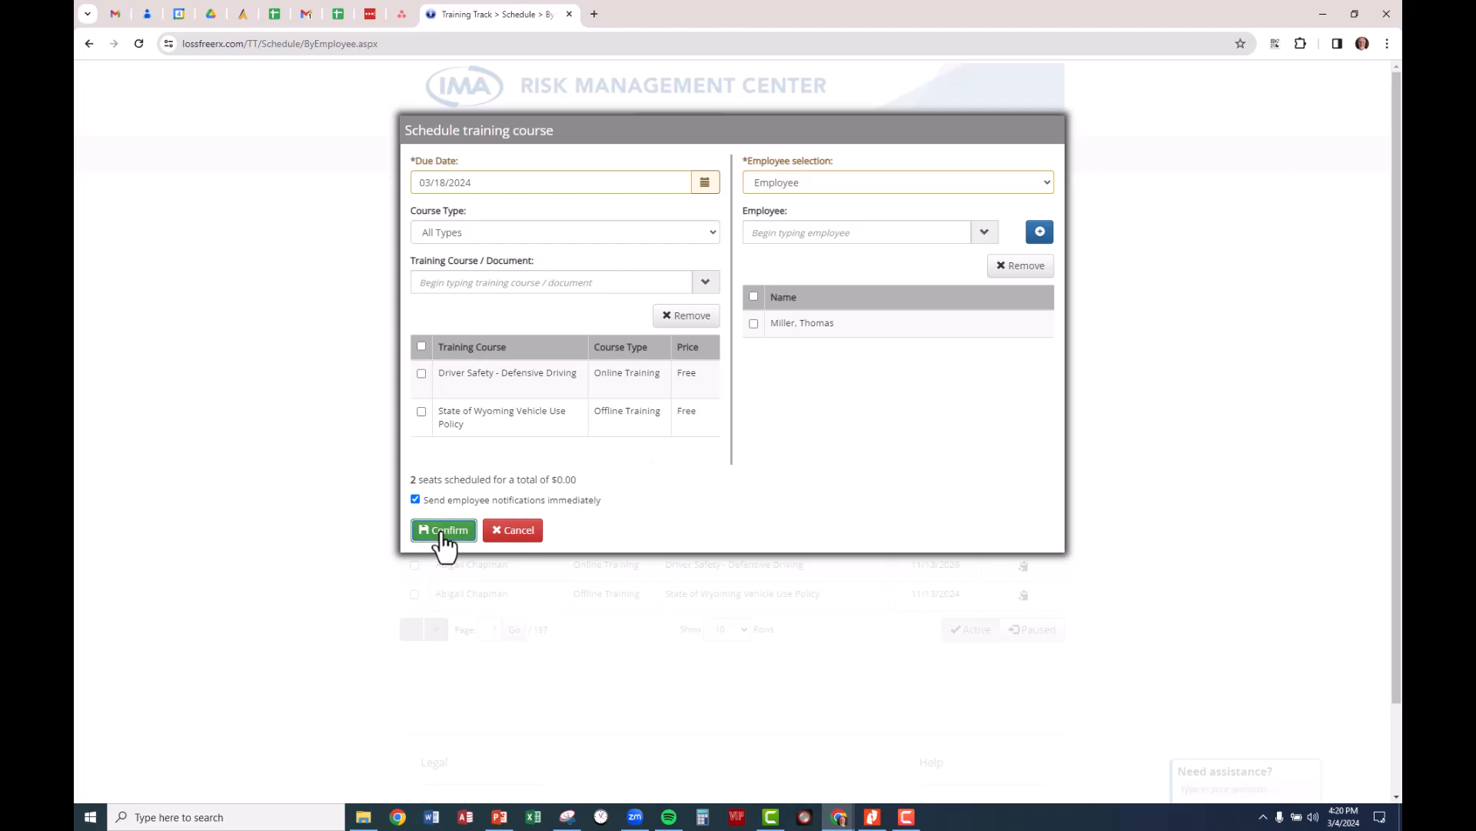